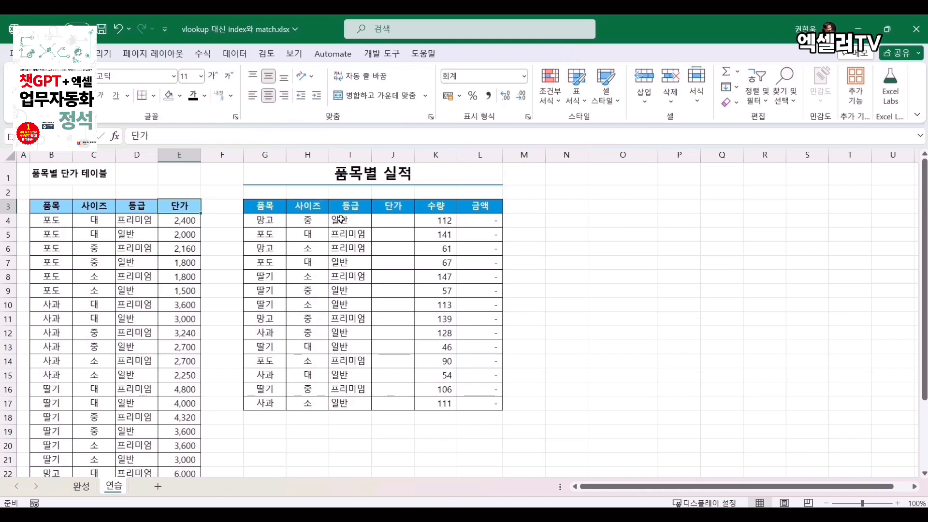
In cell O4, enter the formula =B4&C4&D4 to combine the item, size and grade of the first price-table row.
{"action": "left_click", "coordinate": [386, 211]}
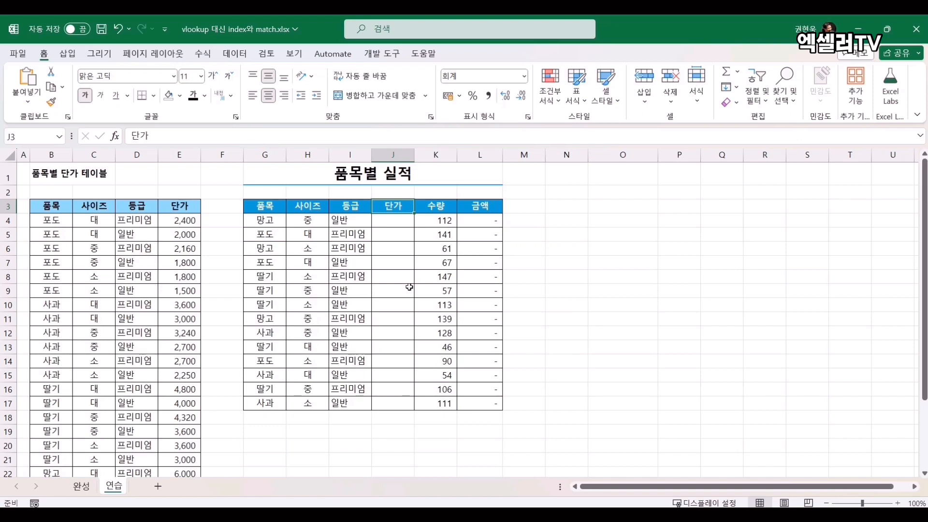
{"action": "left_click", "coordinate": [624, 216]}
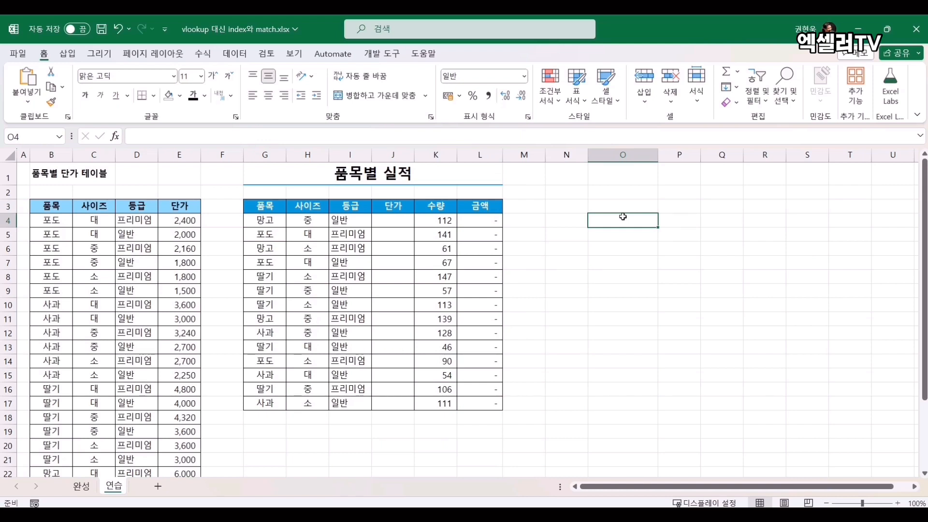
{"action": "type", "text": "="}
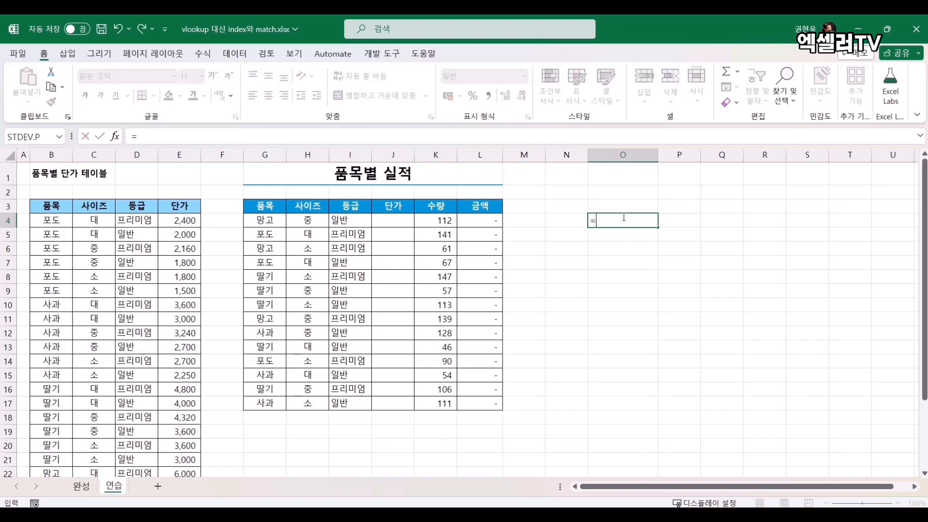
{"action": "left_click", "coordinate": [52, 220]}
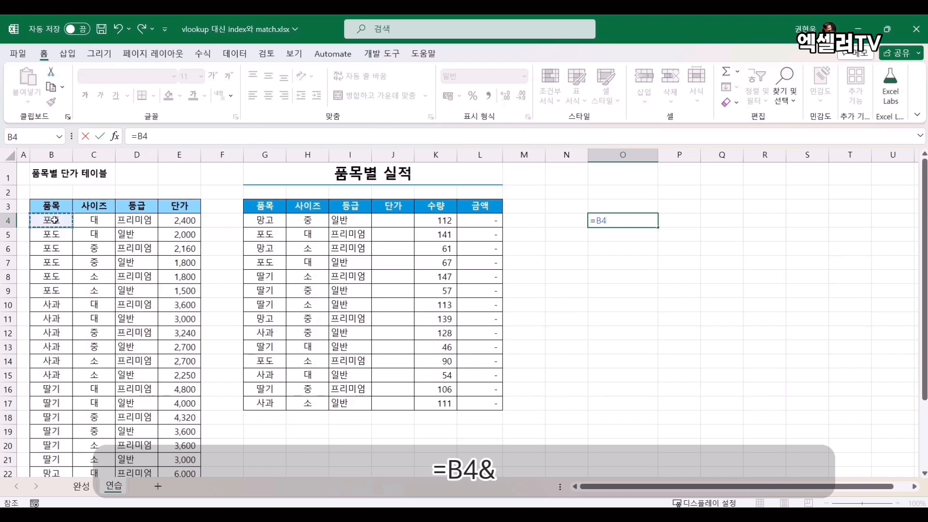
{"action": "type", "text": "&"}
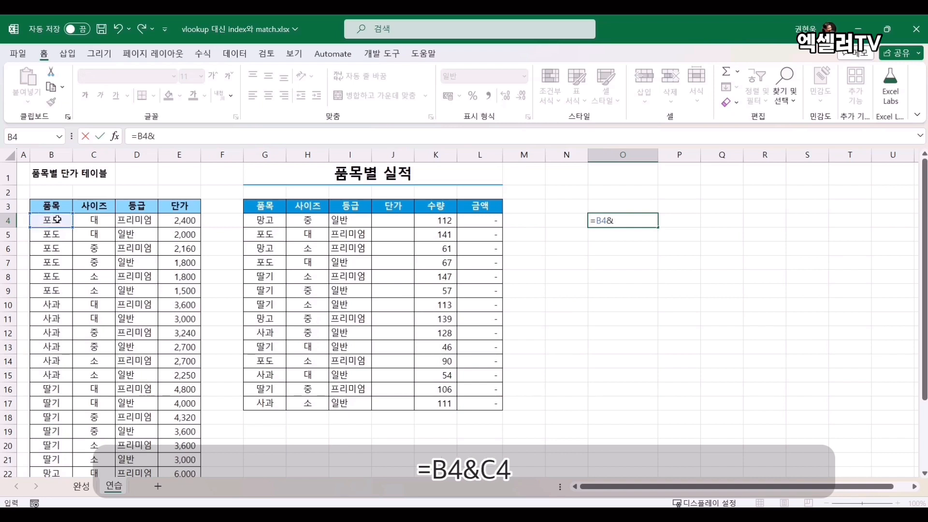
{"action": "left_click", "coordinate": [92, 221]}
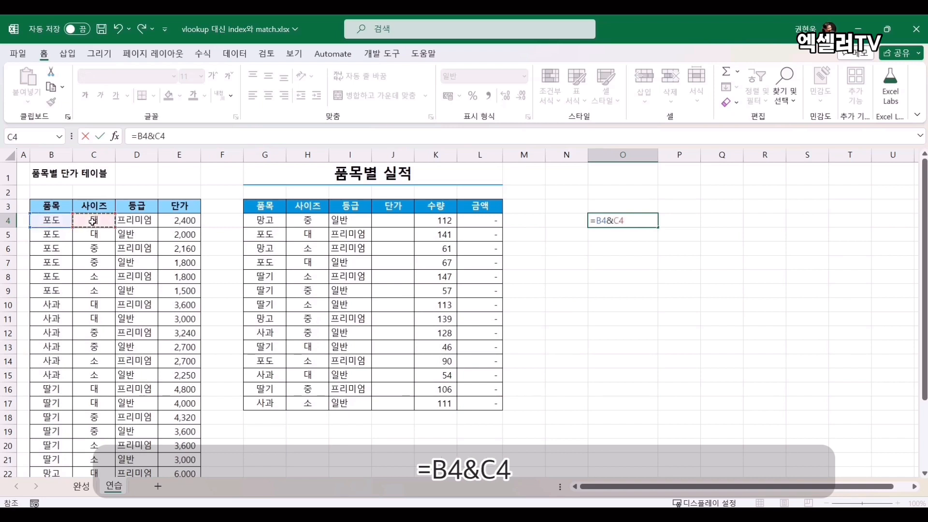
{"action": "type", "text": "&"}
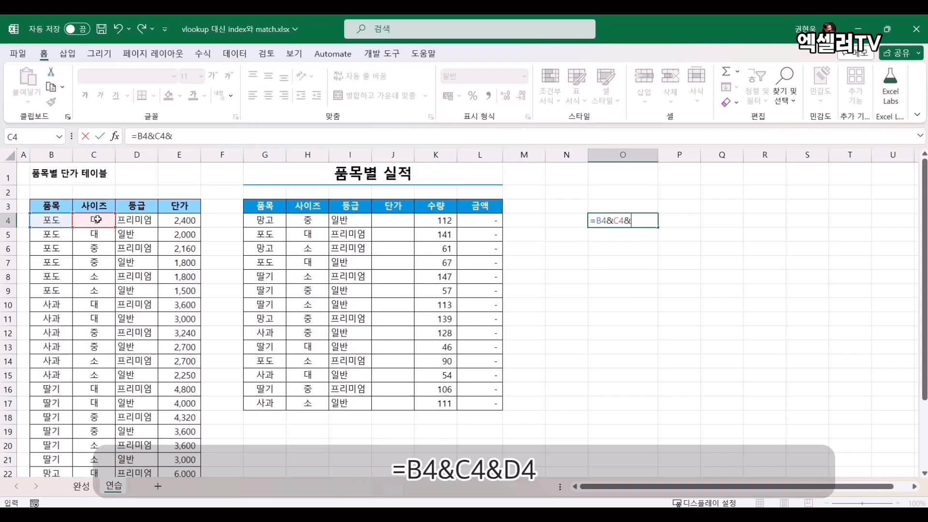
{"action": "left_click", "coordinate": [139, 221]}
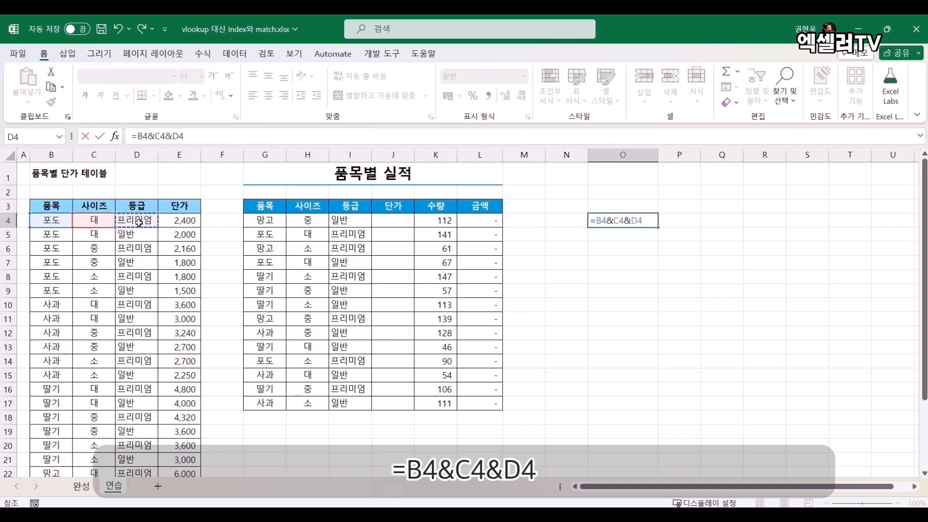
{"action": "key", "text": "Return"}
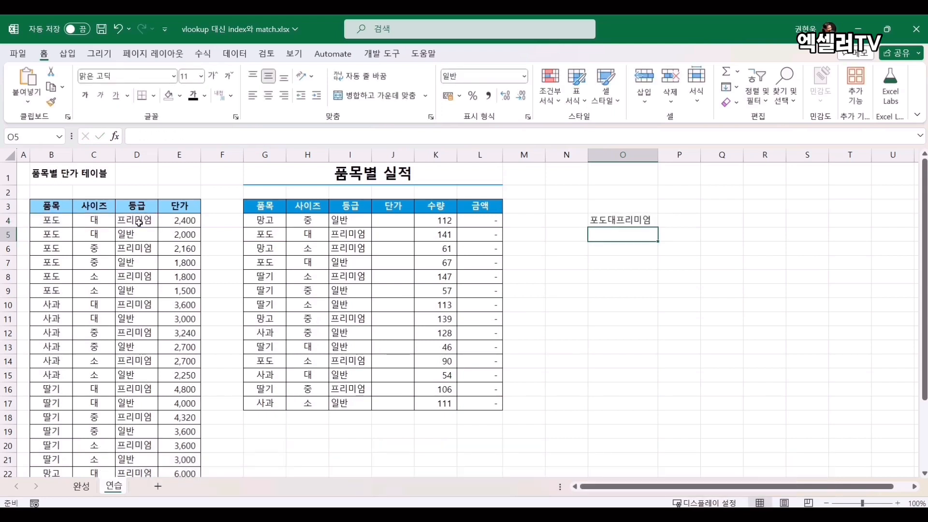
In cell P4, enter a formula that references the unit price in E4.
{"action": "left_click", "coordinate": [674, 219]}
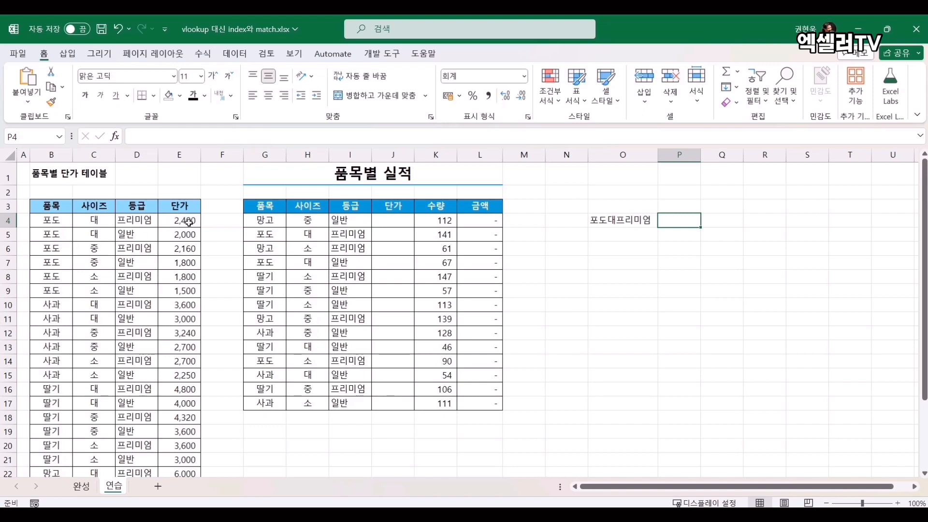
{"action": "type", "text": "="}
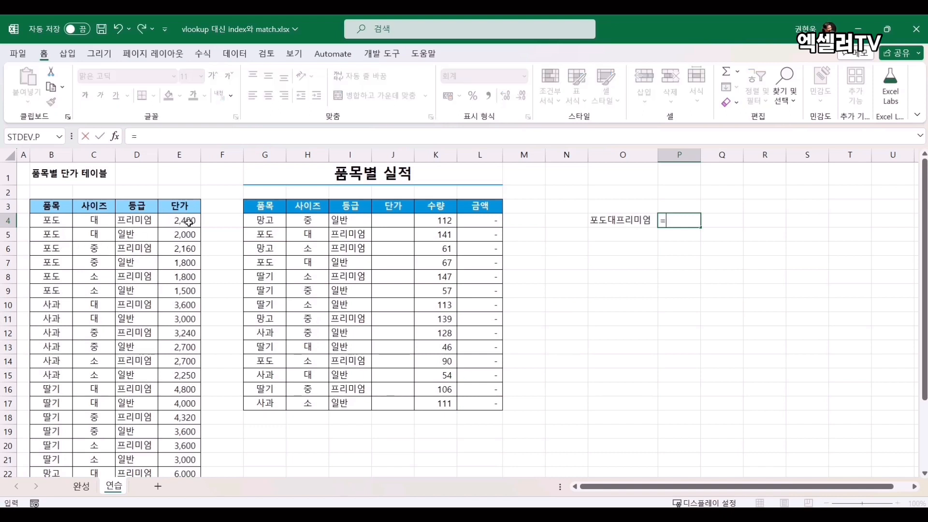
{"action": "left_click", "coordinate": [183, 222]}
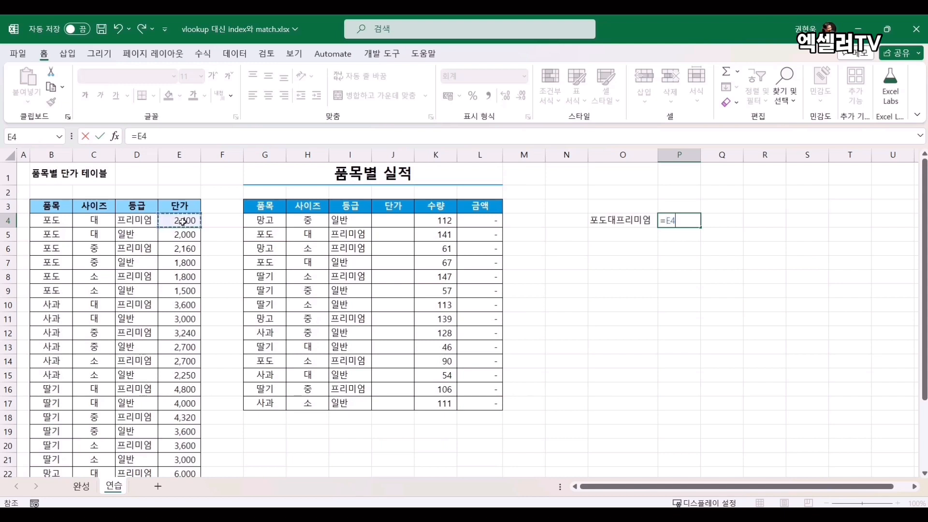
{"action": "key", "text": "Return"}
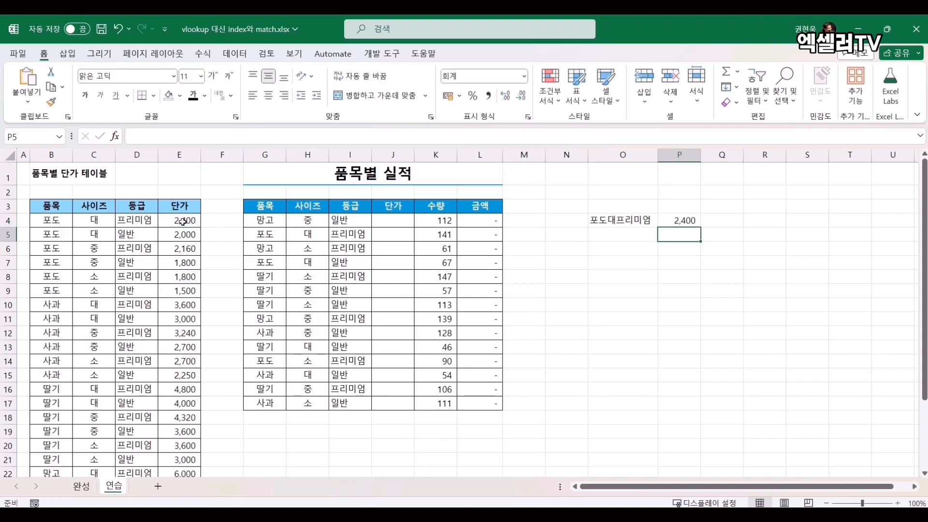
Fill the O4:P4 formulas down to row 27 to cover every row of the unit price table.
{"action": "left_click_drag", "start_coordinate": [643, 218], "coordinate": [669, 220]}
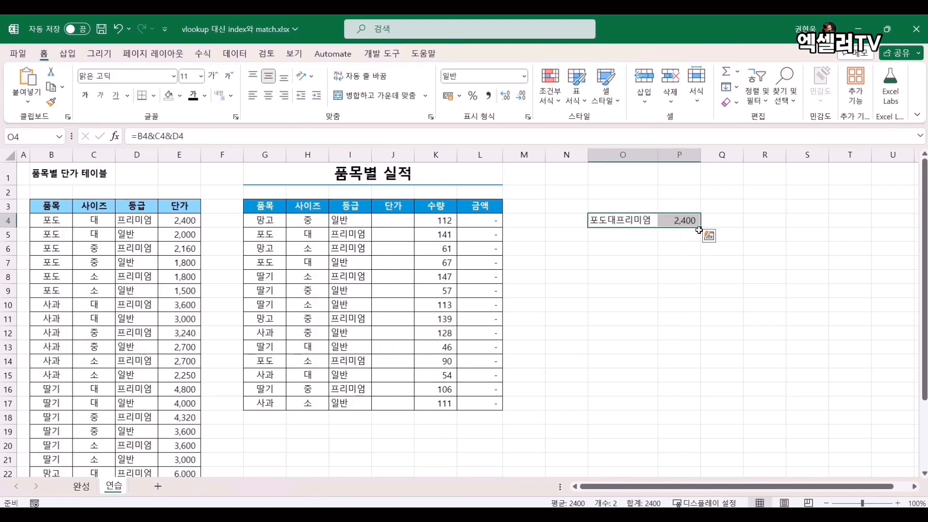
{"action": "left_click_drag", "start_coordinate": [701, 228], "coordinate": [694, 445]}
{"action": "scroll", "coordinate": [678, 392], "scroll_direction": "up", "scroll_amount": 3}
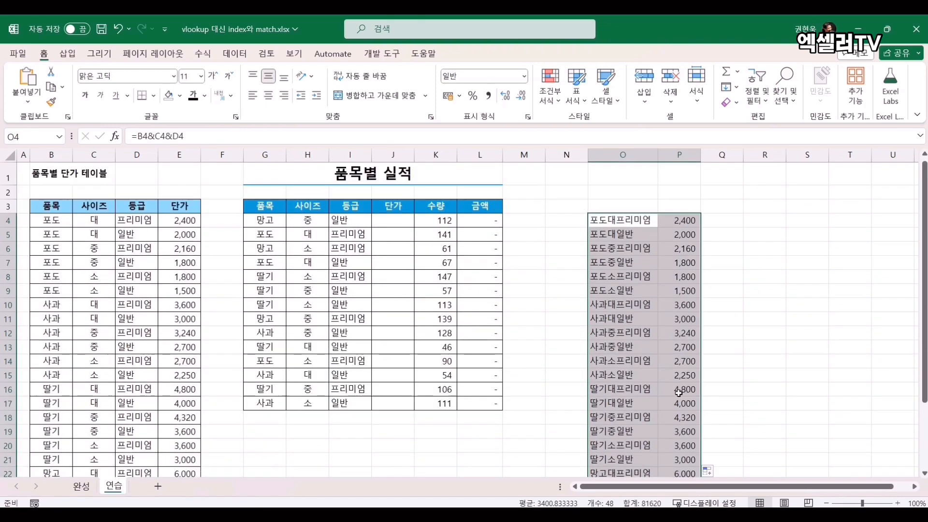
Begin a VLOOKUP formula in Q4 with G4&H4&I4 as the combined lookup value.
{"action": "left_click", "coordinate": [720, 221]}
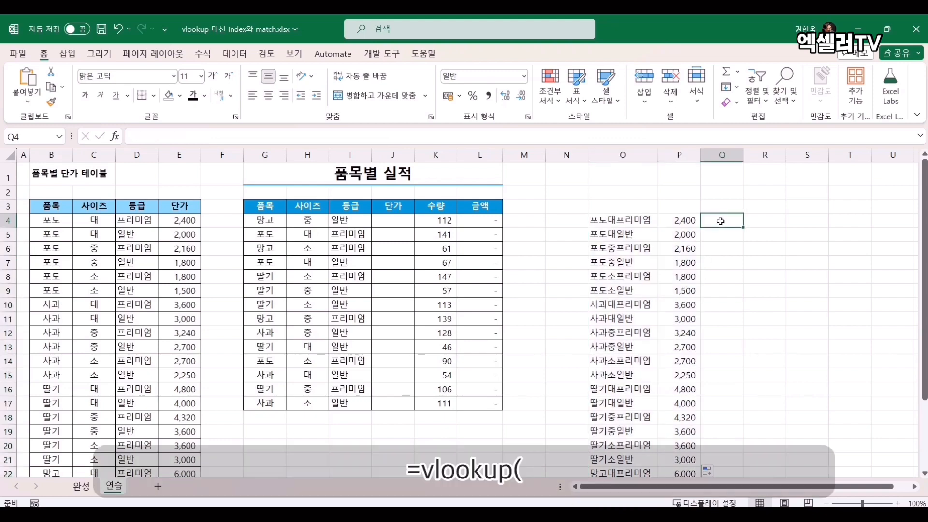
{"action": "type", "text": "="}
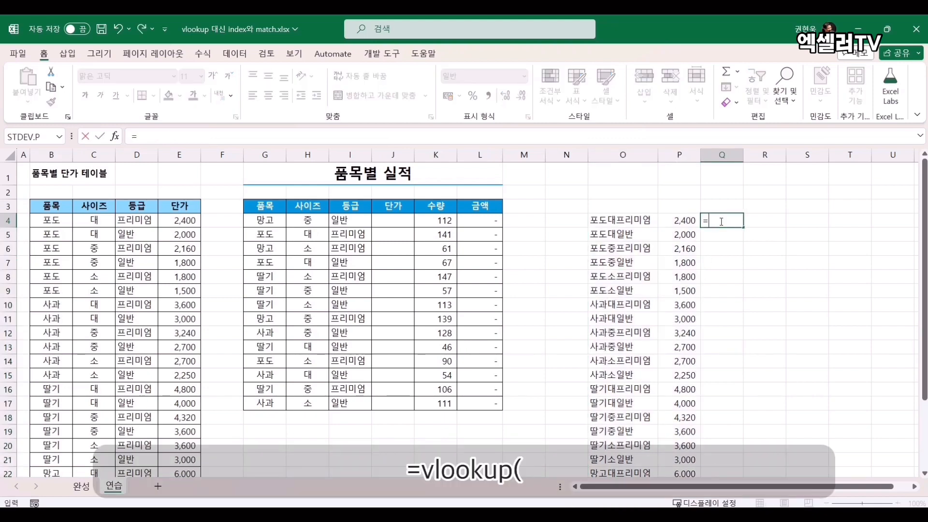
{"action": "type", "text": "vlookup("}
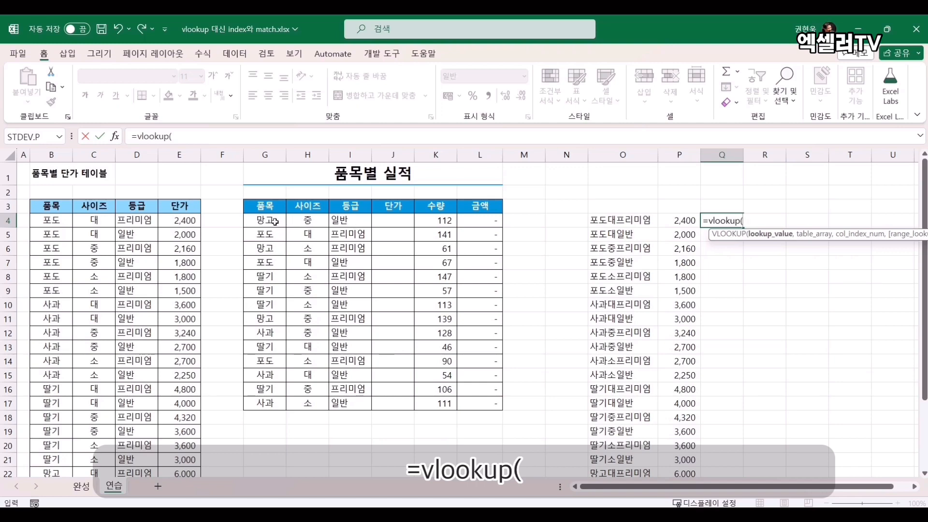
{"action": "left_click", "coordinate": [273, 221]}
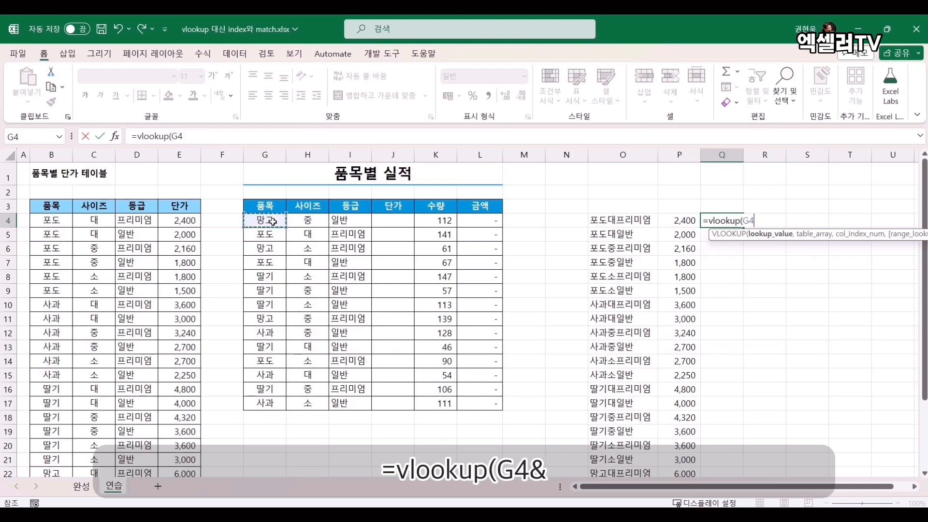
{"action": "type", "text": "&"}
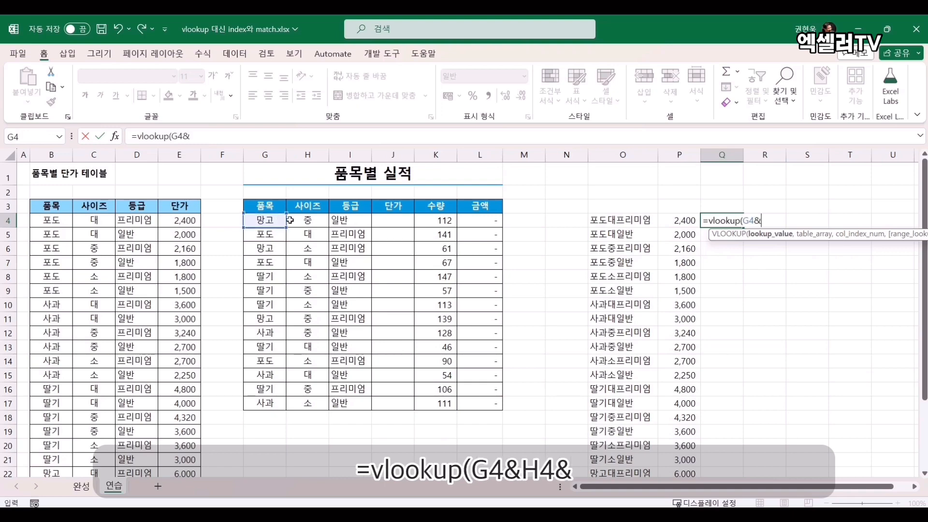
{"action": "left_click", "coordinate": [303, 222]}
{"action": "type", "text": "&"}
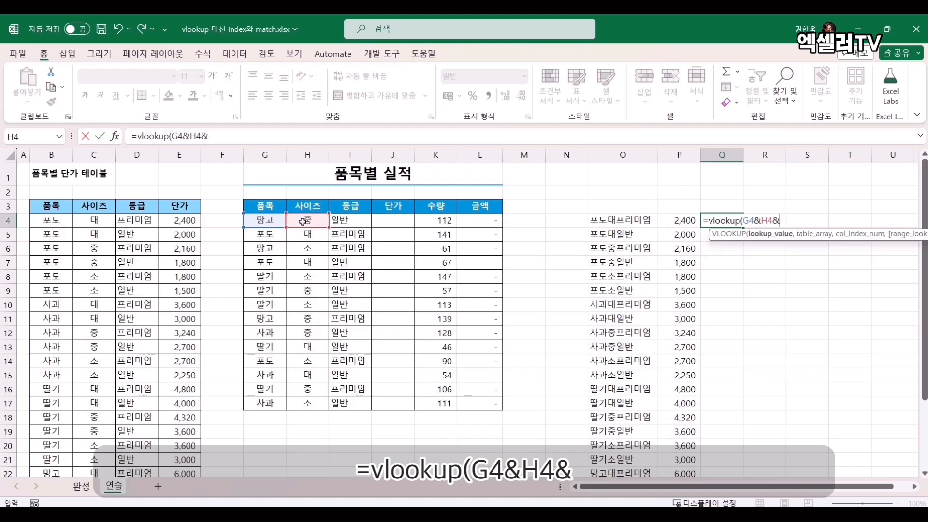
{"action": "left_click", "coordinate": [352, 221]}
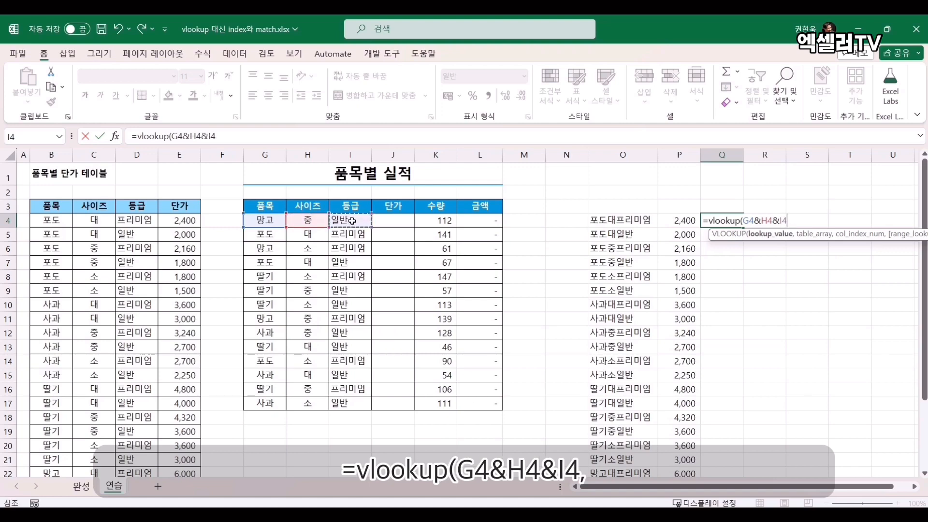
{"action": "type", "text": ","}
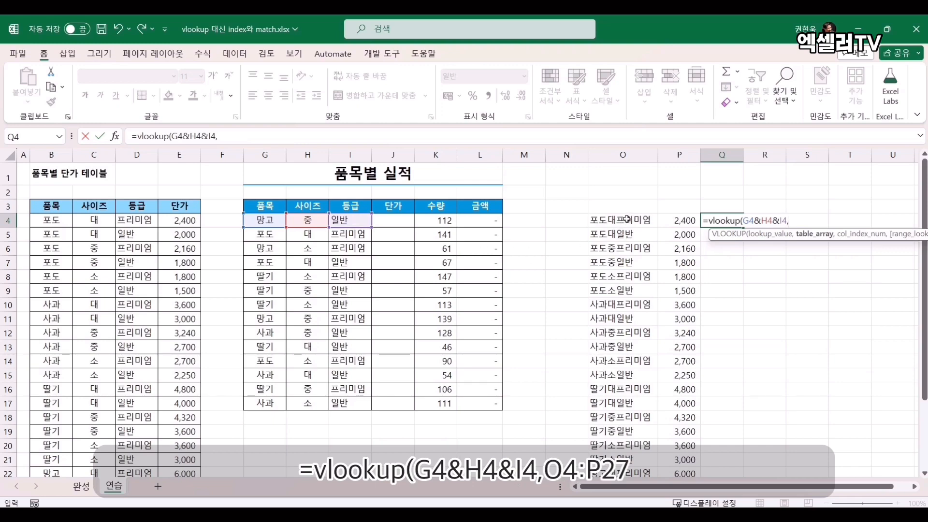
Set the VLOOKUP table array to the helper range as the absolute reference $O$4:$P$27.
{"action": "left_click_drag", "start_coordinate": [627, 219], "coordinate": [667, 219]}
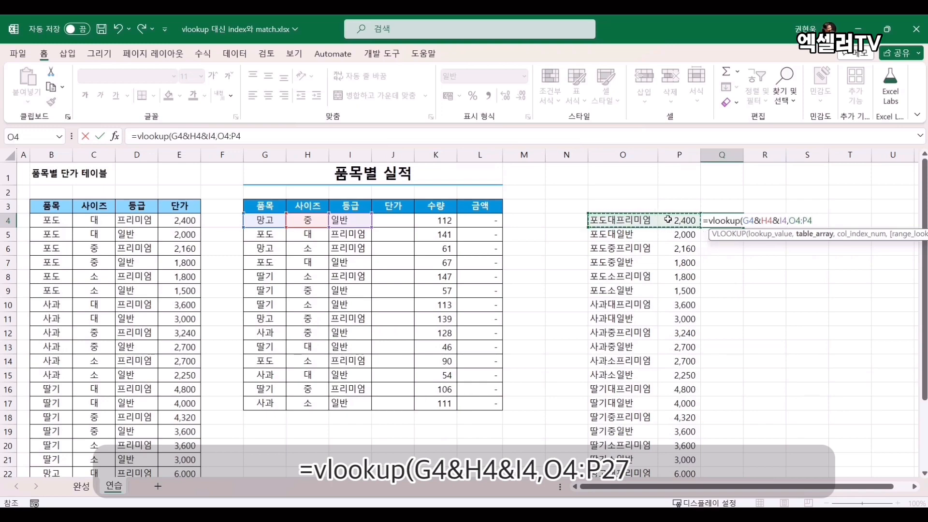
{"action": "key", "text": "ctrl+shift+Down"}
{"action": "key", "text": "ctrl+BackSpace"}
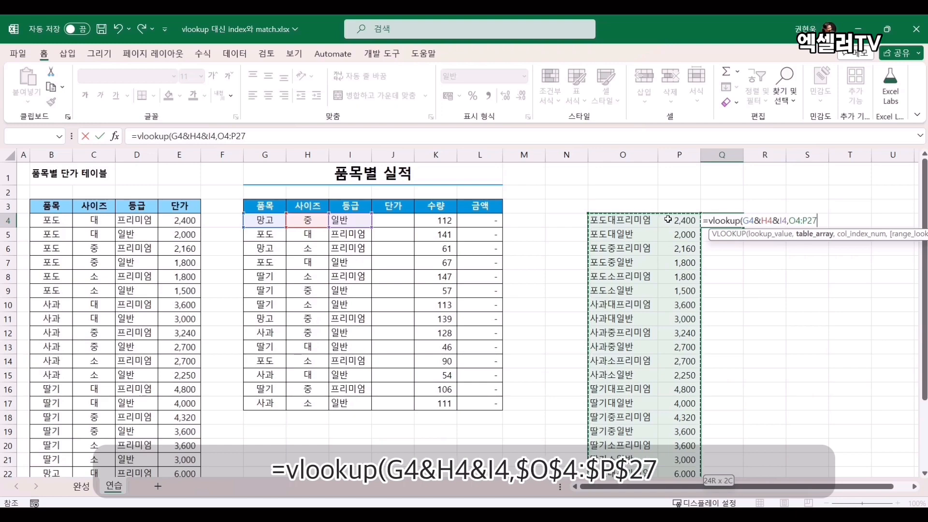
{"action": "key", "text": "F4"}
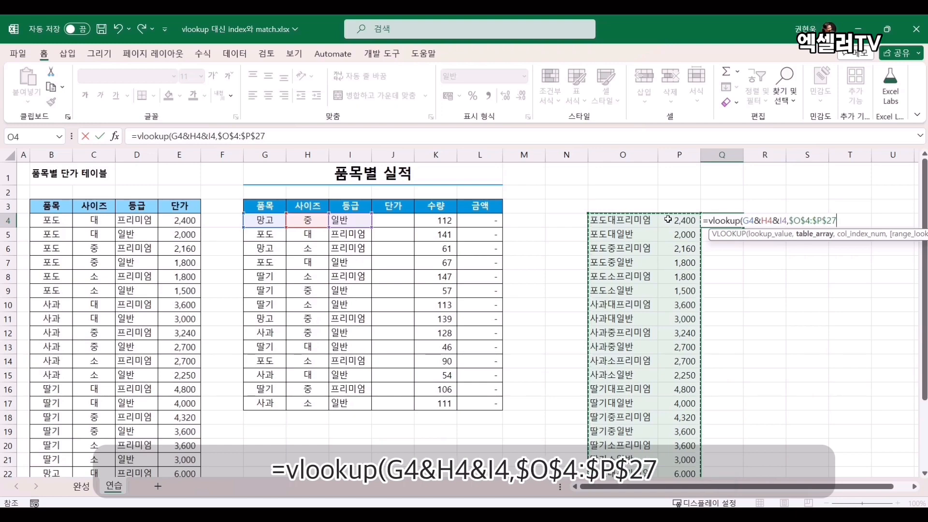
{"action": "type", "text": ","}
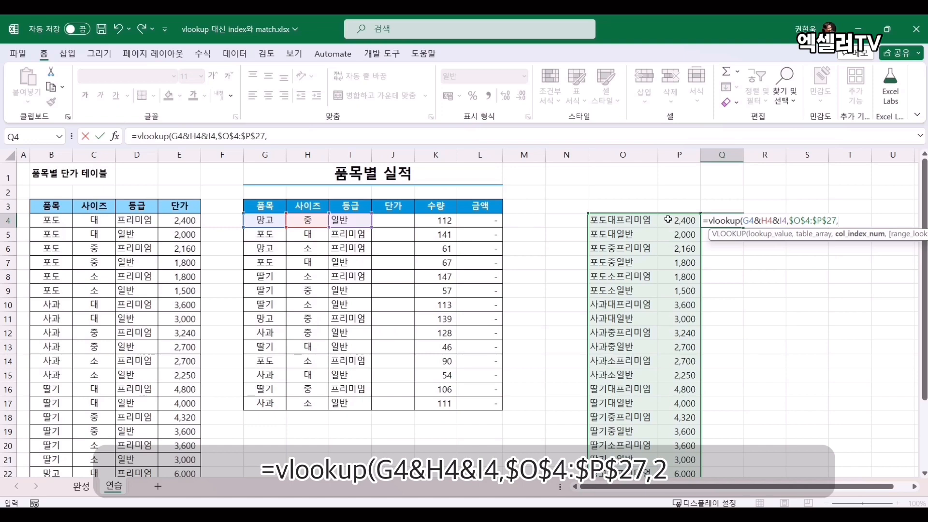
Complete the VLOOKUP with column index 2 and exact match FALSE, and fill the formula down through Q17.
{"action": "type", "text": "2,"}
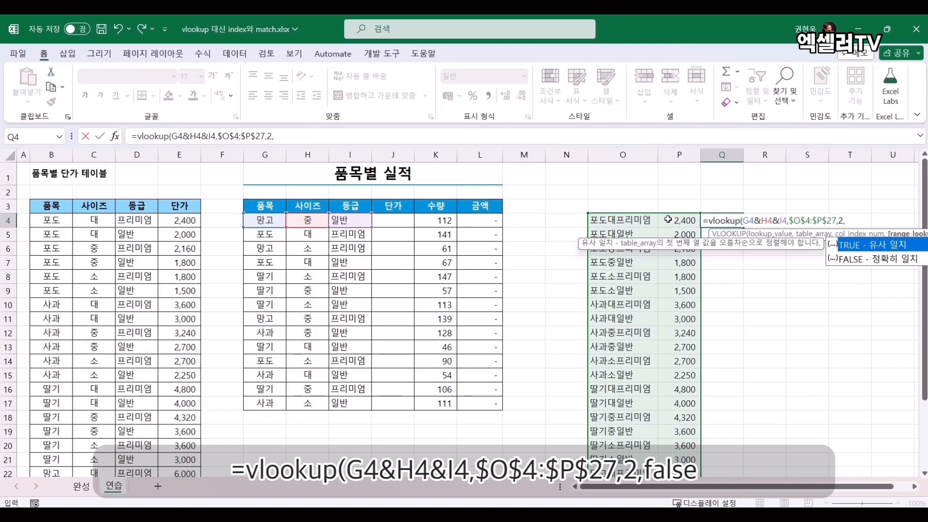
{"action": "type", "text": "false"}
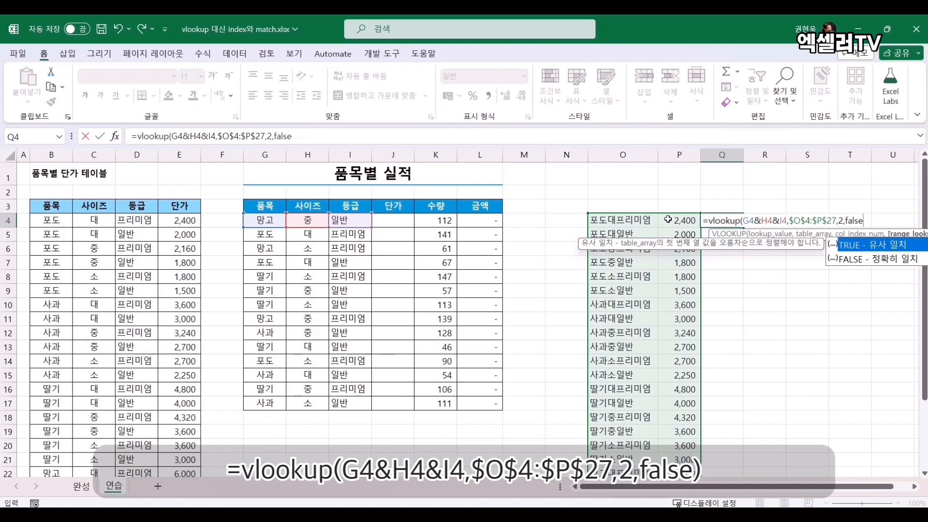
{"action": "type", "text": ")"}
{"action": "key", "text": "Return"}
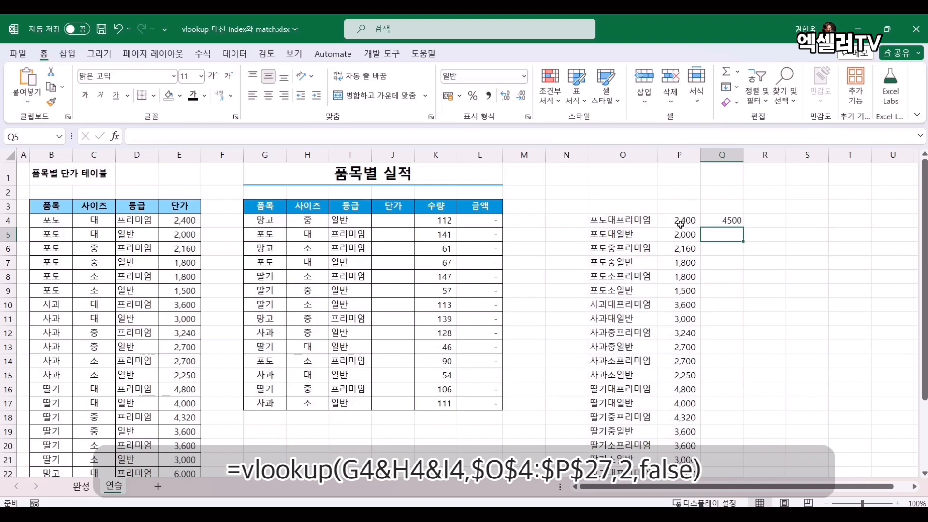
{"action": "left_click", "coordinate": [723, 220]}
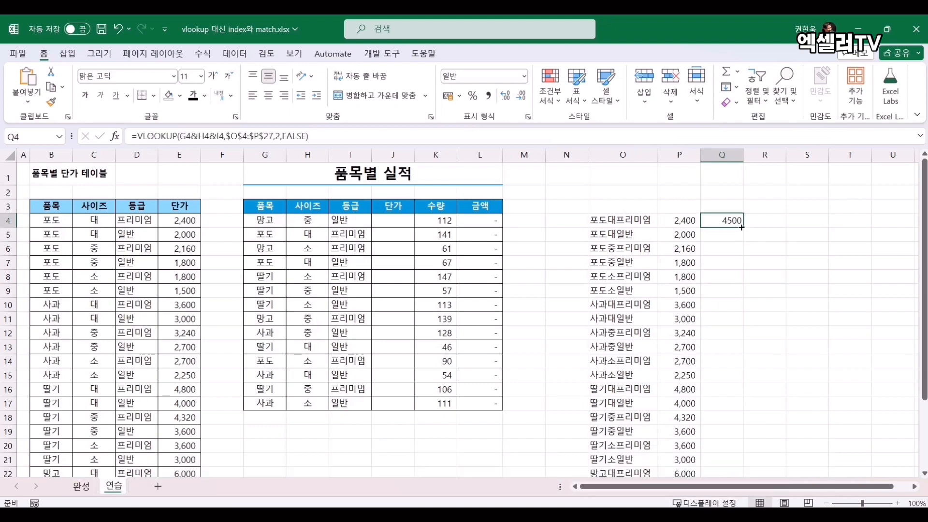
{"action": "left_click_drag", "start_coordinate": [743, 228], "coordinate": [730, 407]}
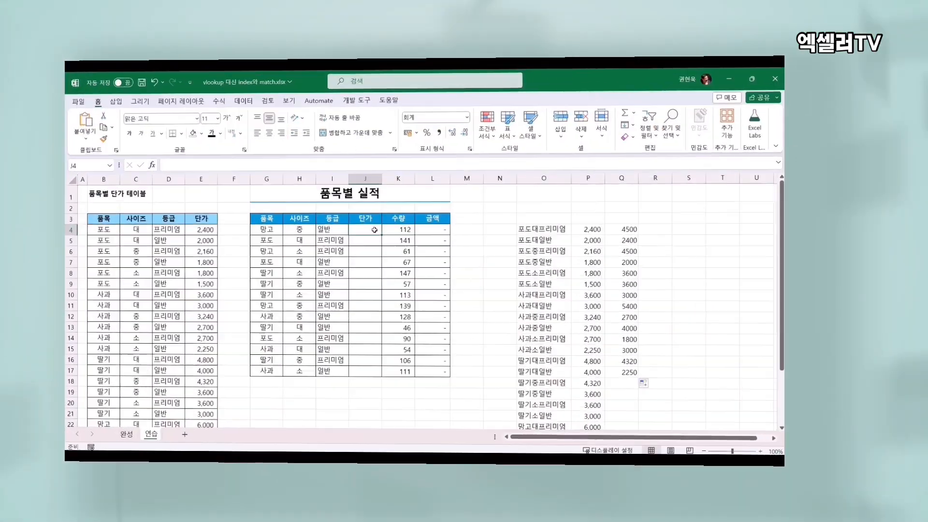
Begin an INDEX formula in J4 with the unit price column as the absolute array $E$4:$E$27.
{"action": "type", "text": "="}
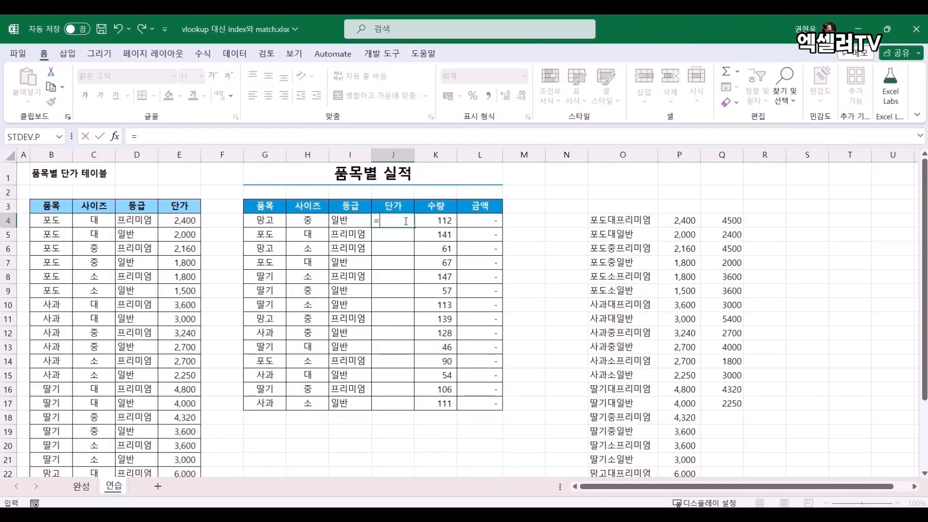
{"action": "type", "text": "index("}
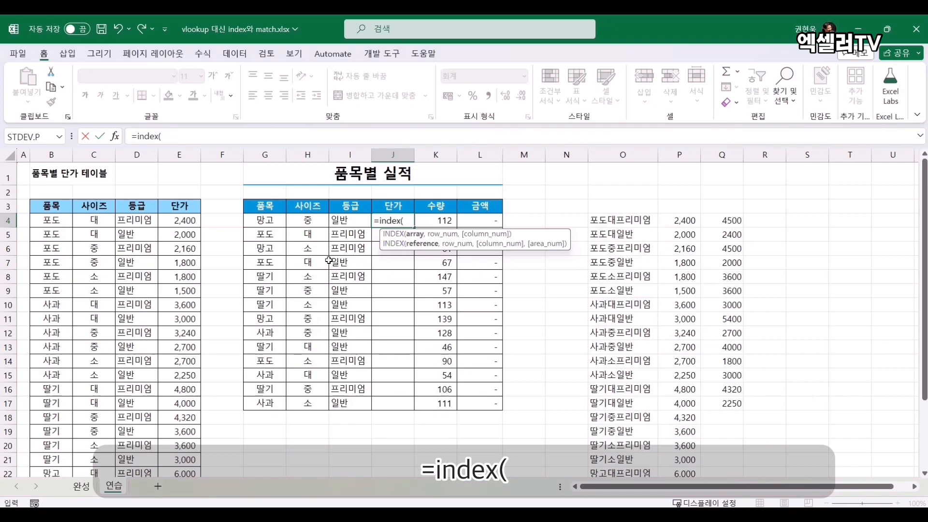
{"action": "left_click", "coordinate": [182, 221]}
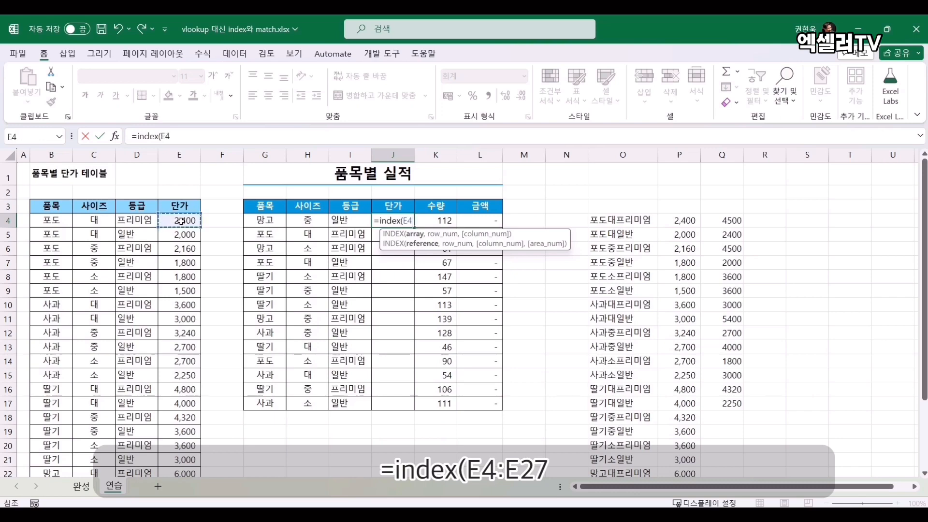
{"action": "key", "text": "ctrl+shift+Down"}
{"action": "scroll", "coordinate": [182, 221], "scroll_direction": "up", "scroll_amount": 2}
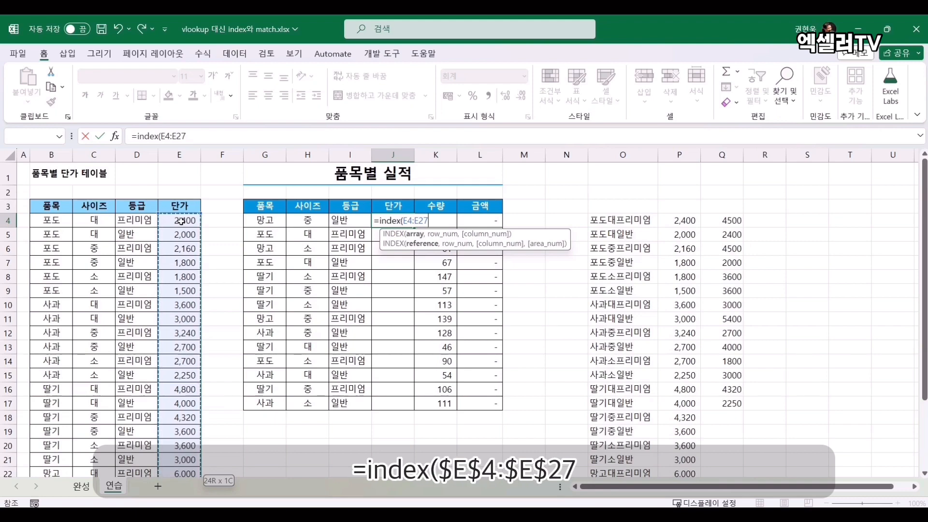
{"action": "key", "text": "F4"}
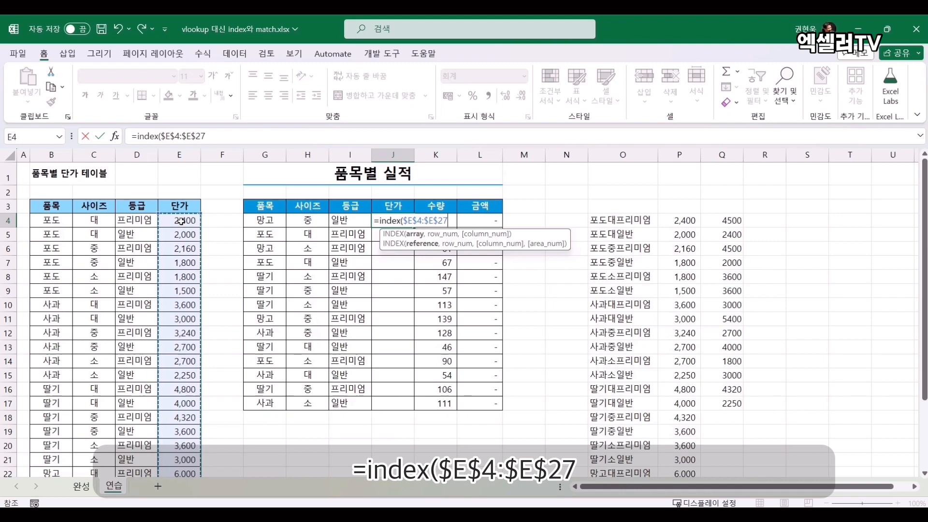
{"action": "type", "text": ","}
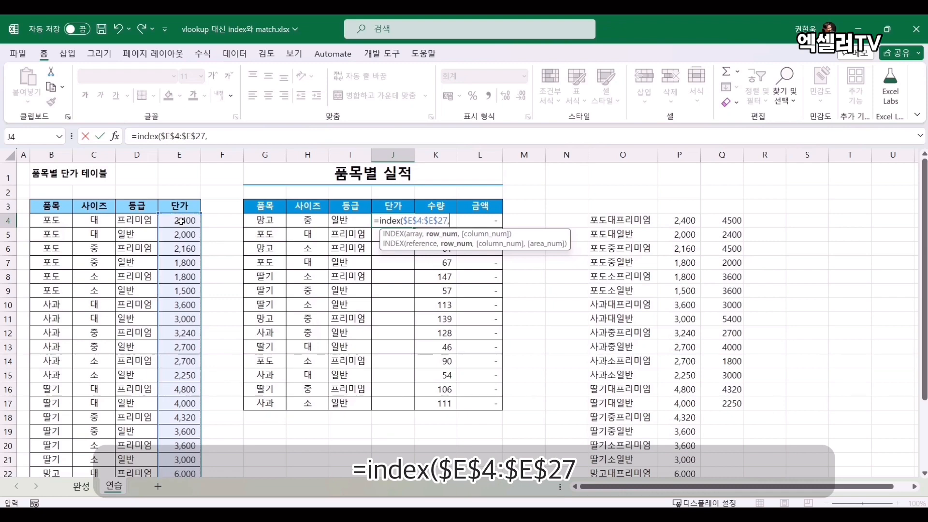
Nest a MATCH as the row number with lookup value 1 and the item condition (G4=$B$4:$B$27).
{"action": "type", "text": "match"}
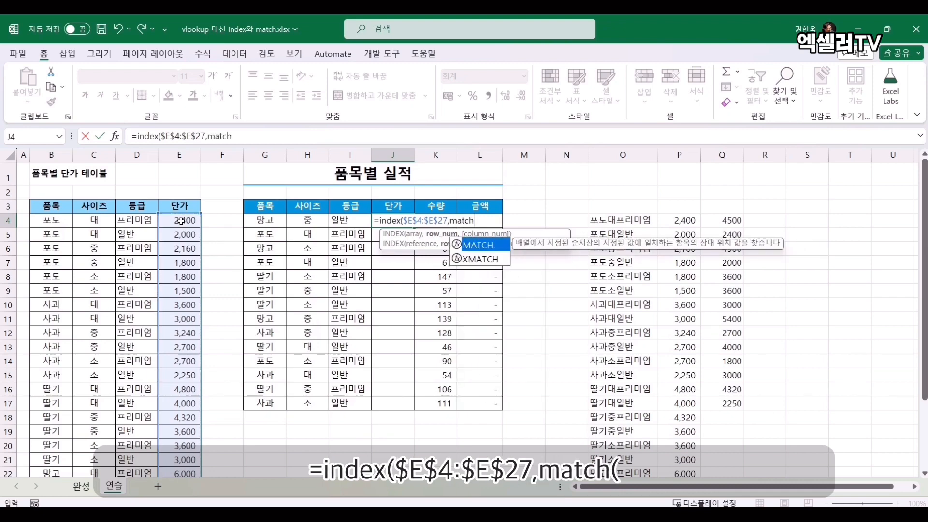
{"action": "type", "text": "(1"}
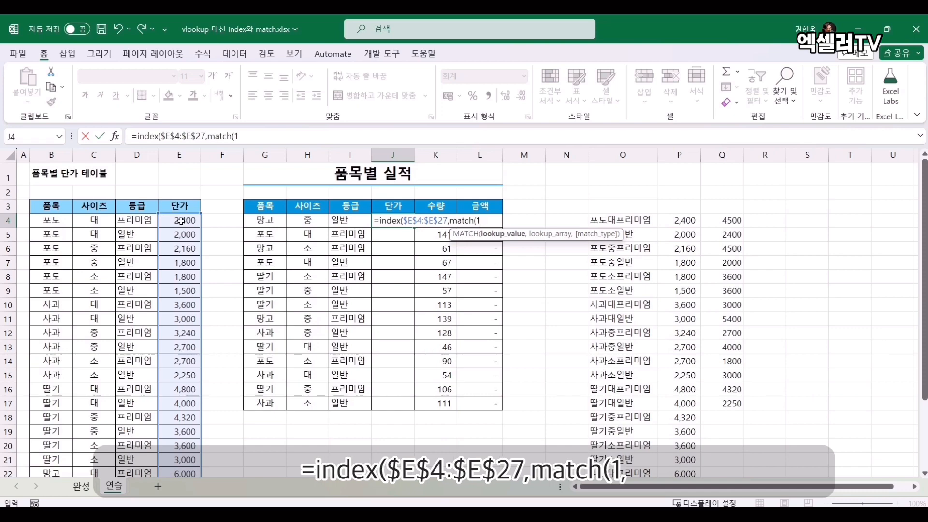
{"action": "type", "text": ",("}
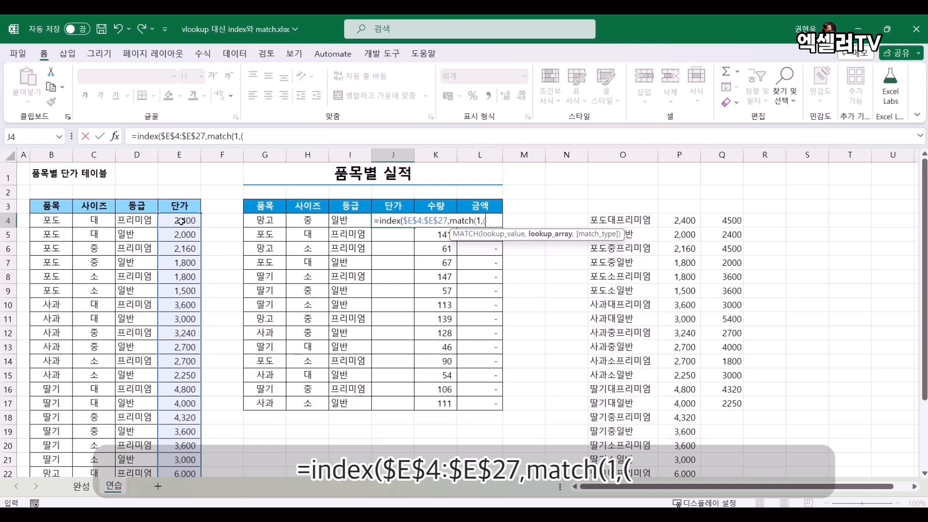
{"action": "left_click", "coordinate": [261, 221]}
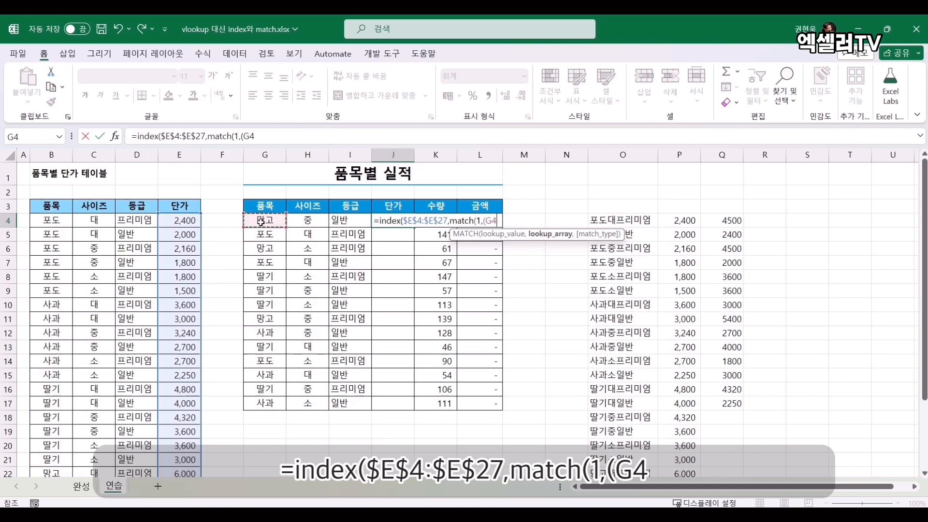
{"action": "type", "text": "="}
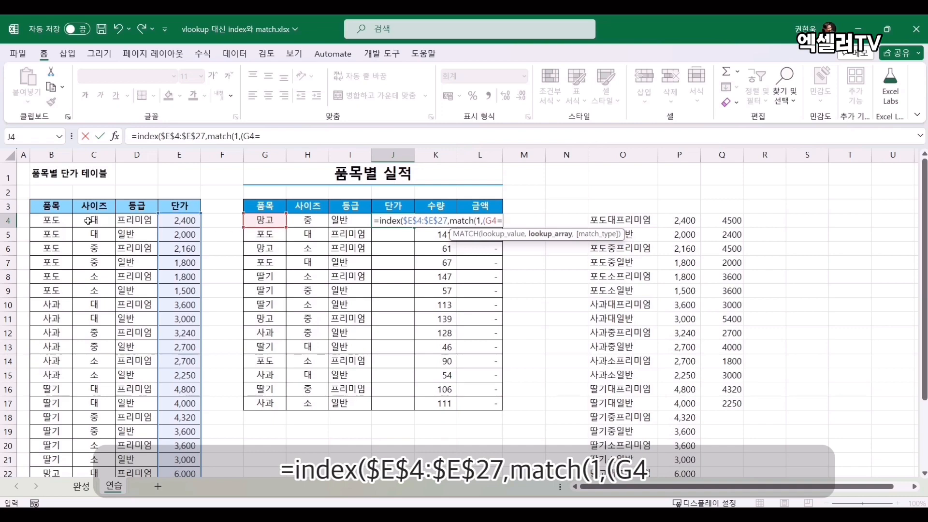
{"action": "left_click", "coordinate": [54, 219]}
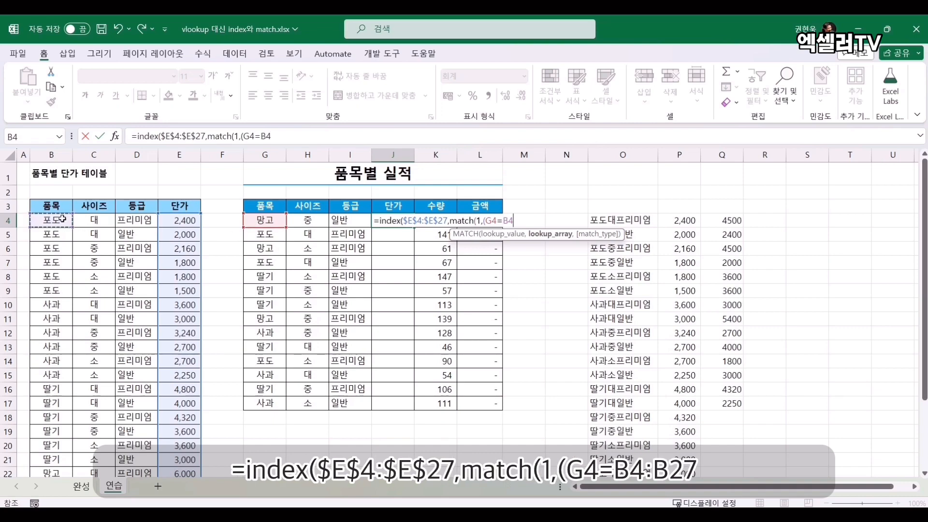
{"action": "key", "text": "ctrl+shift+Down"}
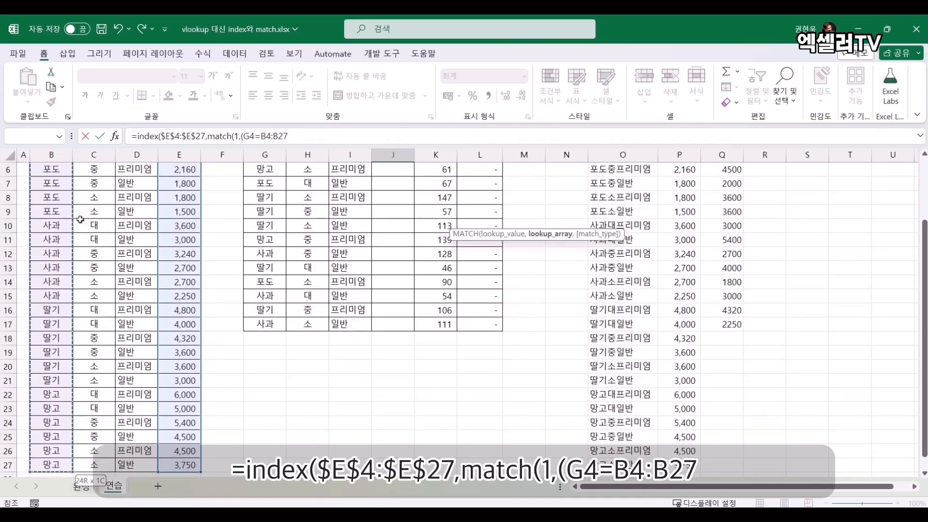
{"action": "scroll", "coordinate": [80, 219], "scroll_direction": "up", "scroll_amount": 2}
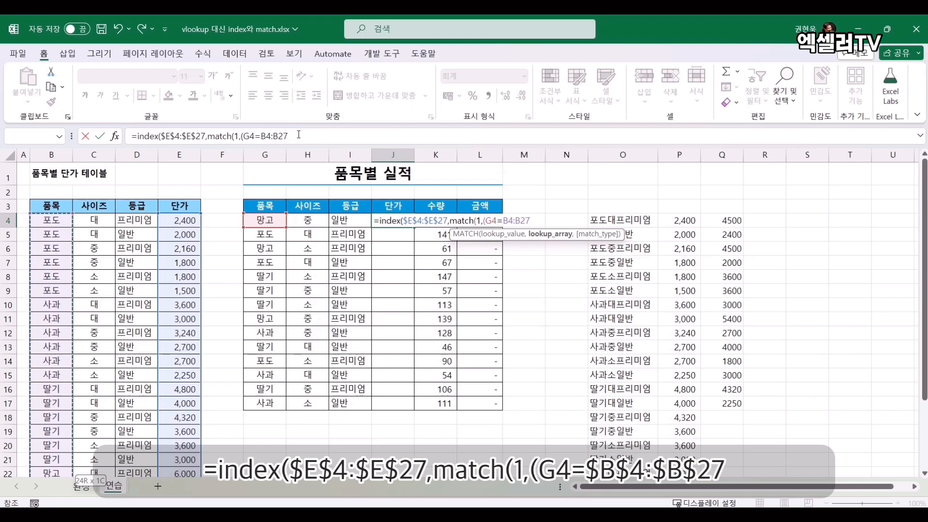
{"action": "key", "text": "F4"}
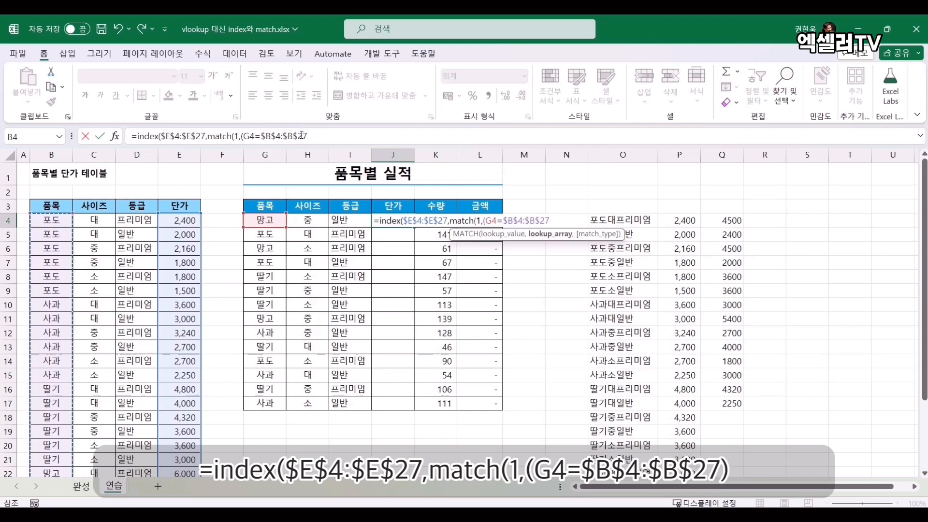
{"action": "left_click", "coordinate": [332, 137]}
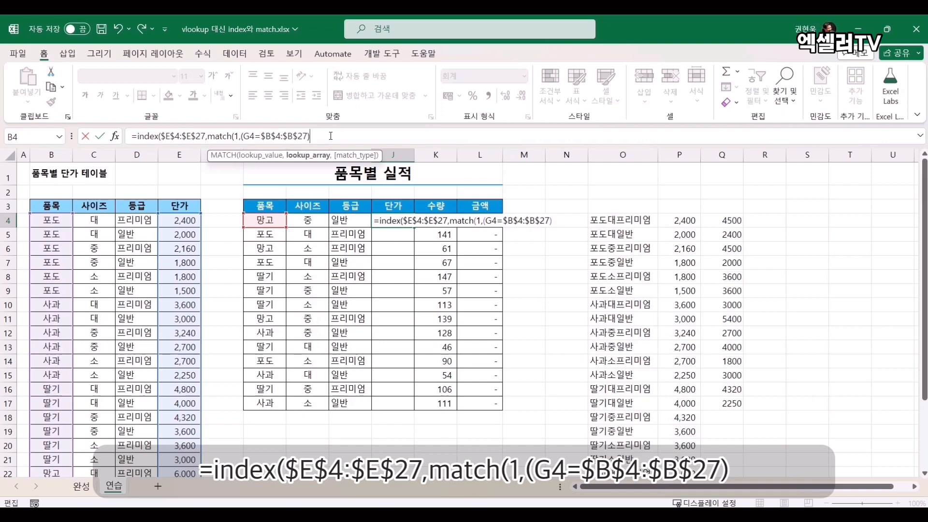
Multiply the item condition by the size condition (H4=$C$4:$C$27) in the MATCH lookup array.
{"action": "type", "text": "*"}
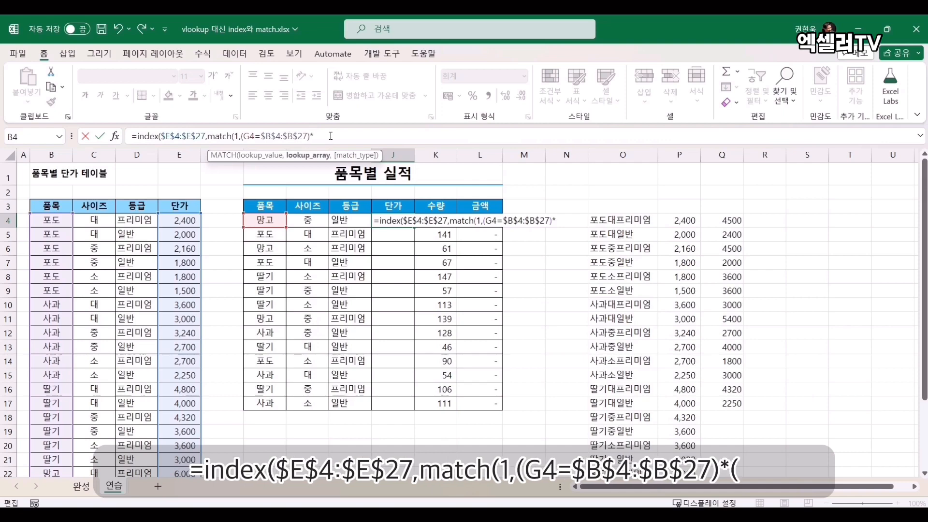
{"action": "type", "text": "("}
{"action": "left_click", "coordinate": [305, 223]}
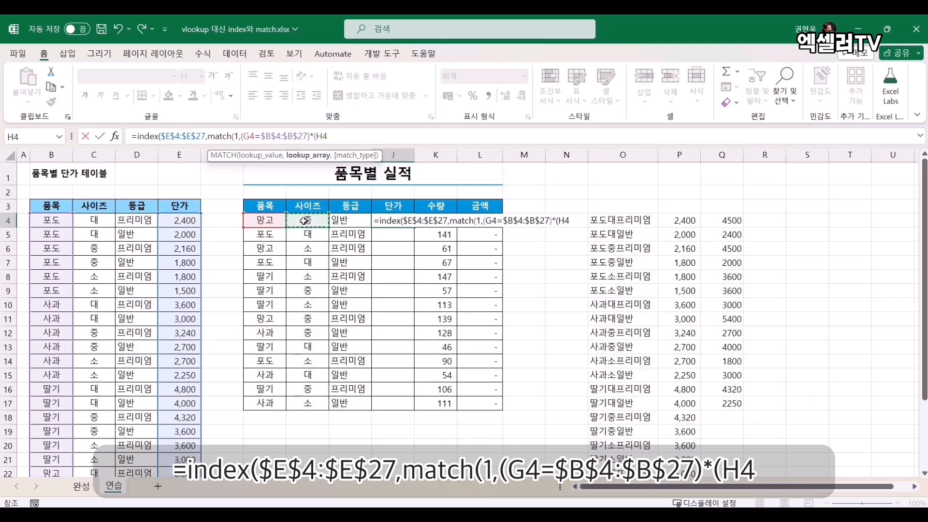
{"action": "type", "text": "="}
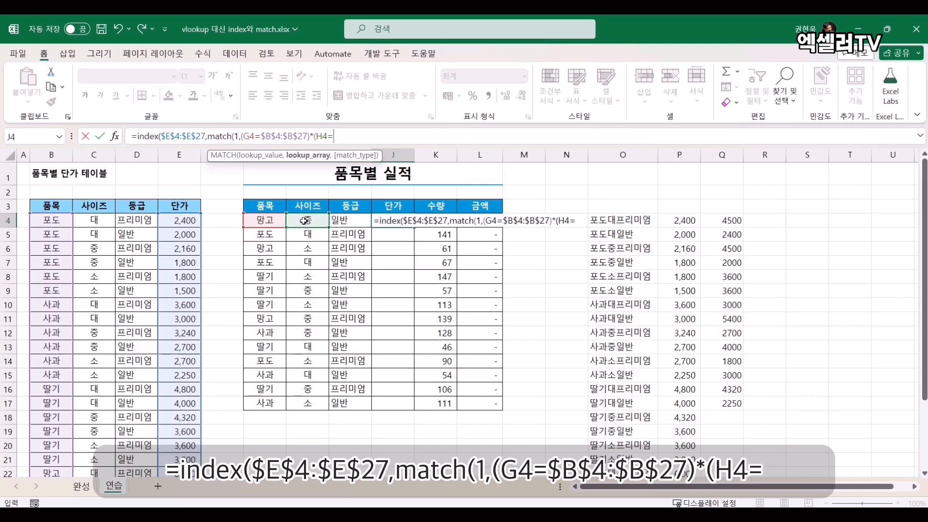
{"action": "left_click", "coordinate": [98, 221]}
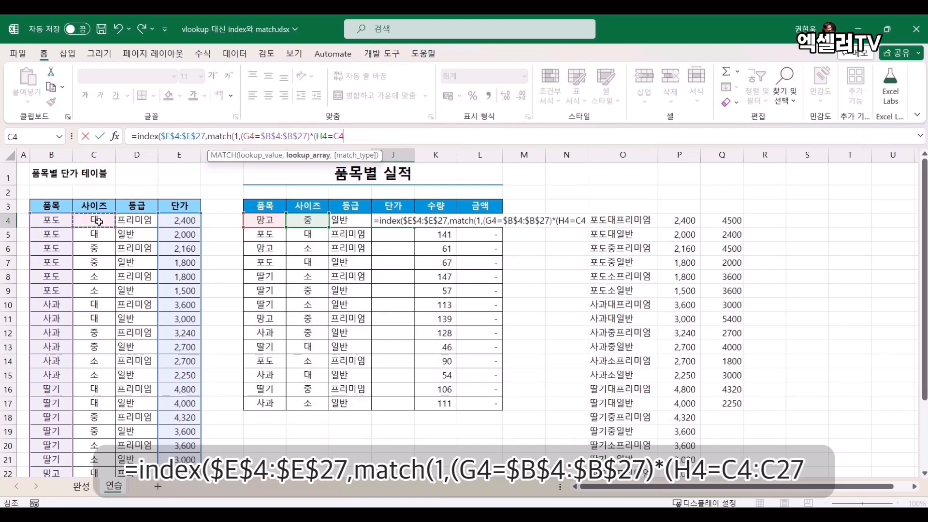
{"action": "key", "text": "ctrl+shift+Down"}
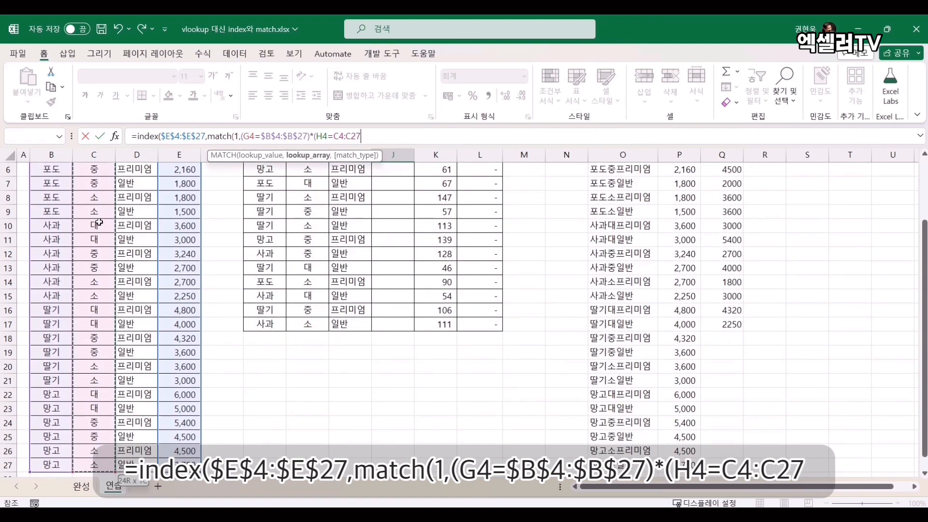
{"action": "scroll", "coordinate": [99, 221], "scroll_direction": "up", "scroll_amount": 2}
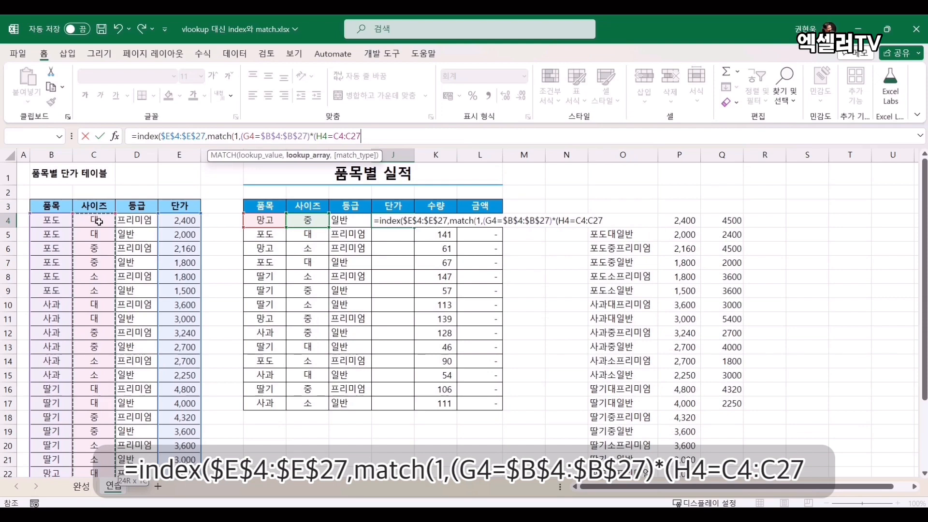
{"action": "key", "text": "F4"}
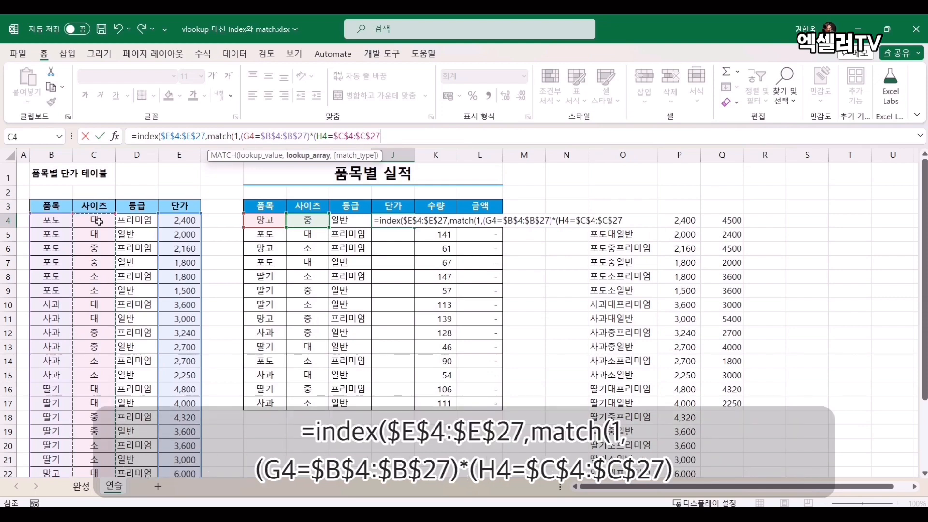
{"action": "type", "text": ")"}
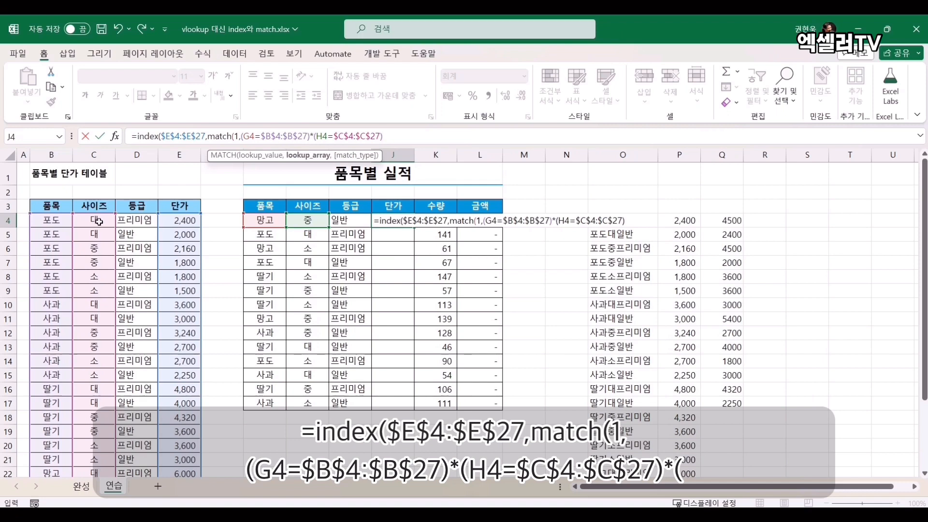
Multiply by the grade condition (I4=$D$4:$D$27), set the match type to 0 and close both functions.
{"action": "type", "text": "*("}
{"action": "left_click", "coordinate": [350, 219]}
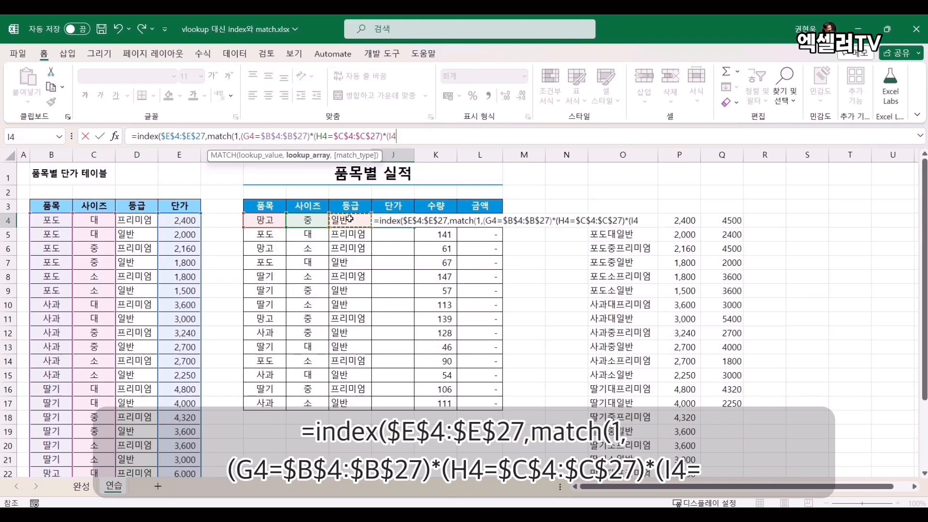
{"action": "type", "text": "="}
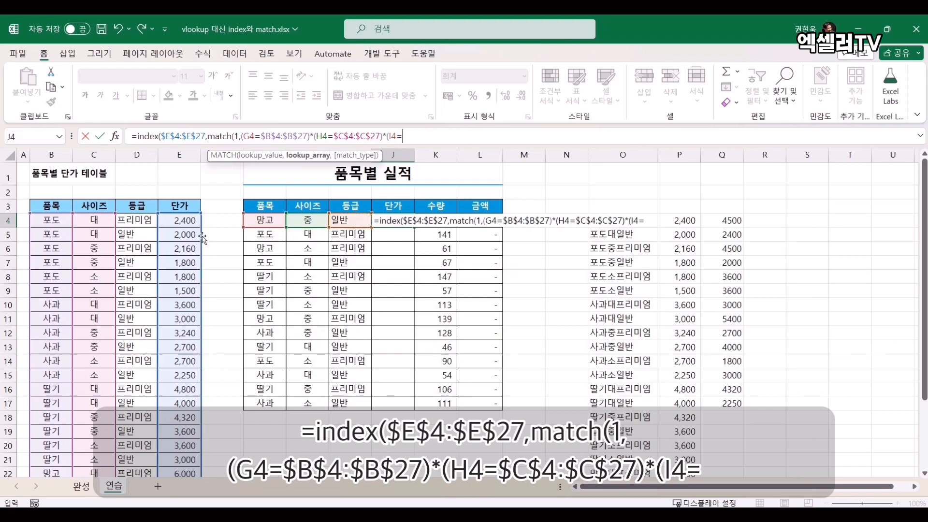
{"action": "left_click", "coordinate": [142, 221]}
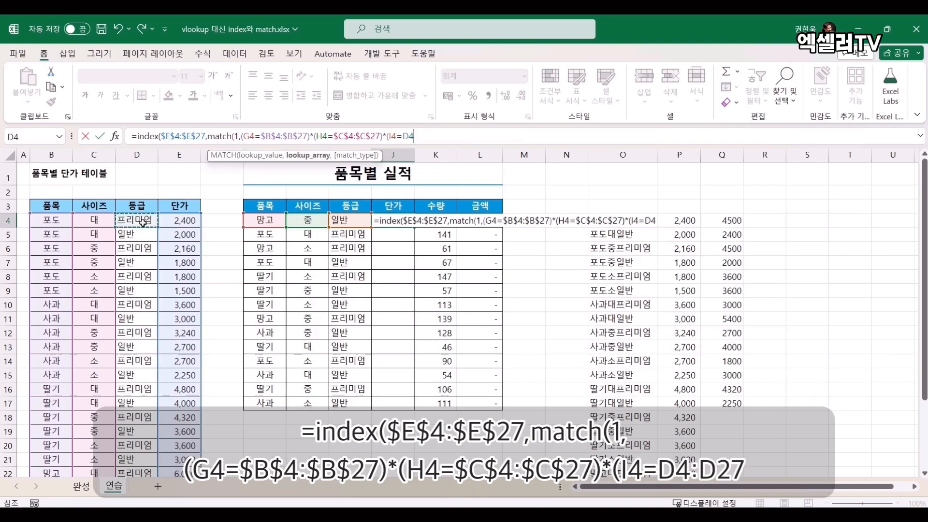
{"action": "key", "text": "ctrl+shift+Down"}
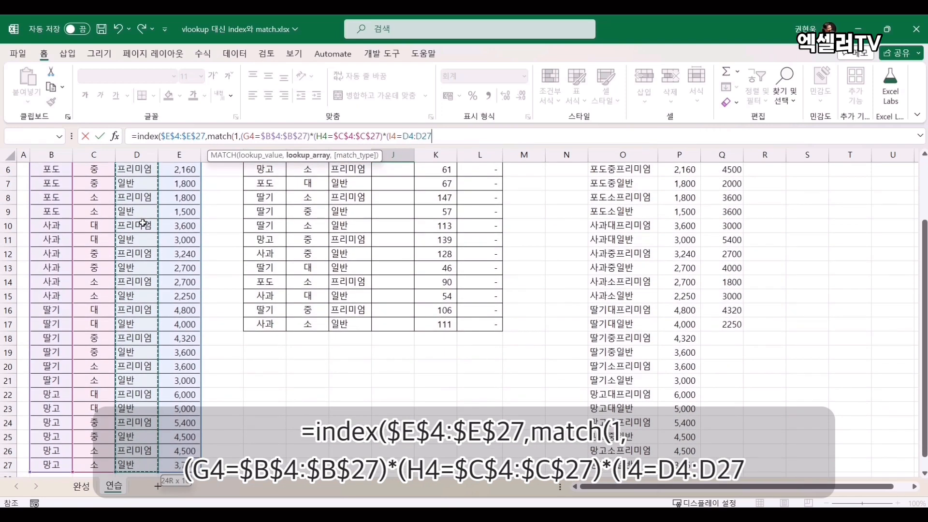
{"action": "key", "text": "ctrl+BackSpace"}
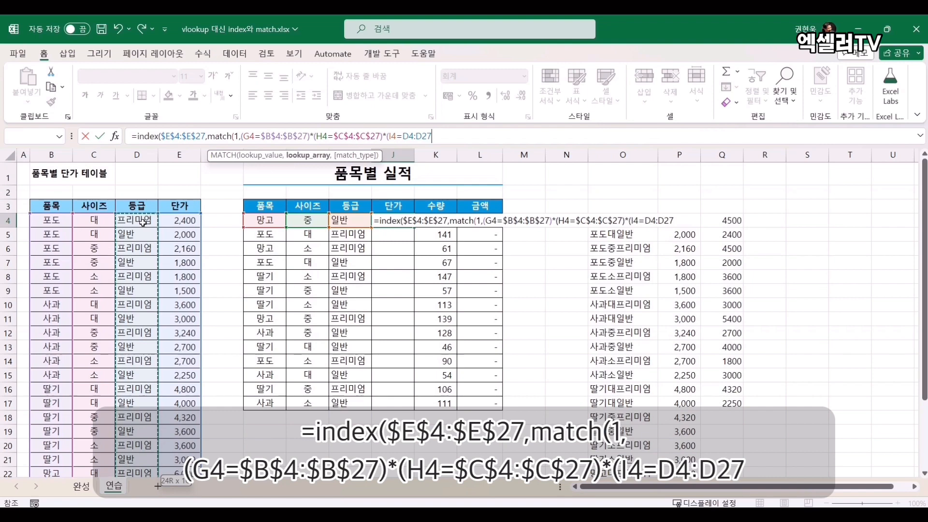
{"action": "key", "text": "F4"}
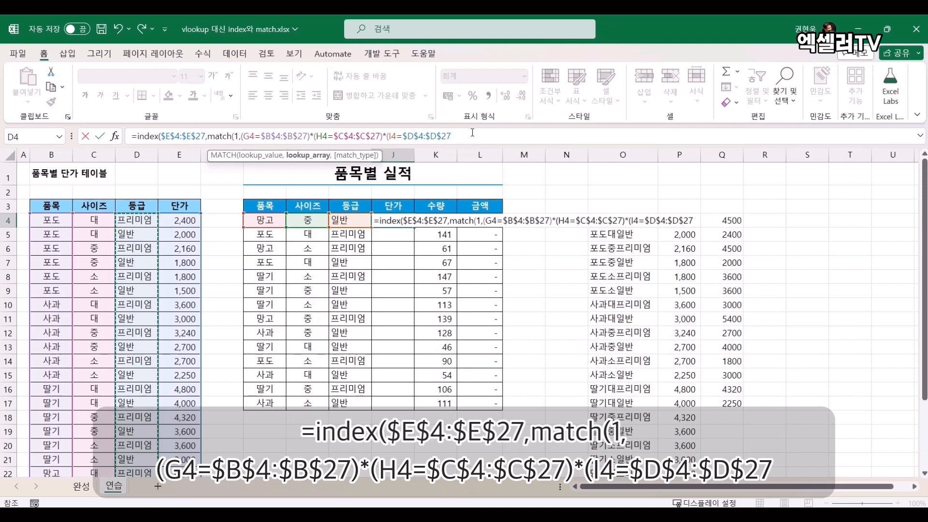
{"action": "type", "text": ")"}
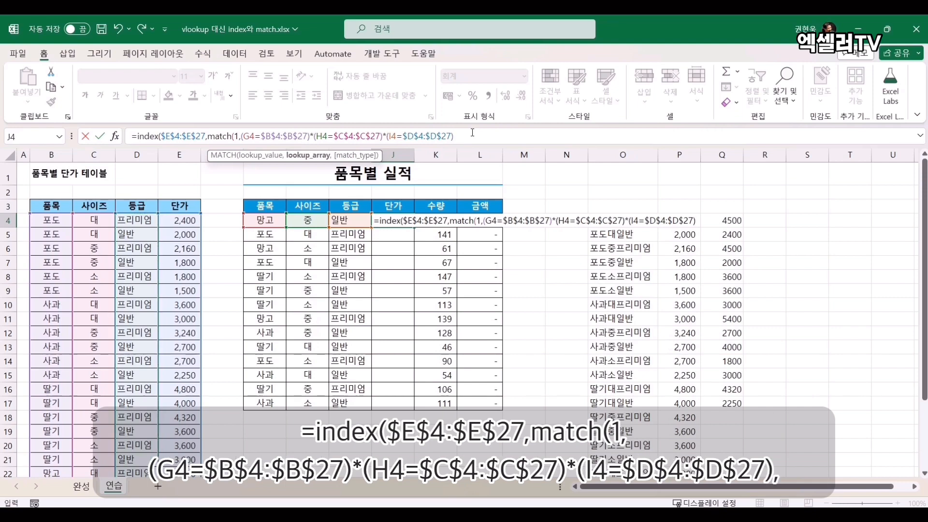
{"action": "type", "text": ","}
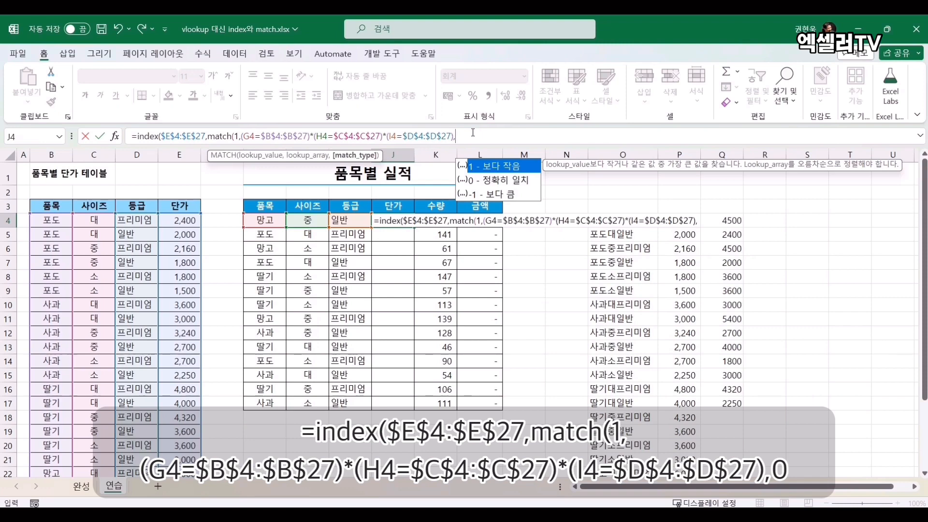
{"action": "type", "text": "0))"}
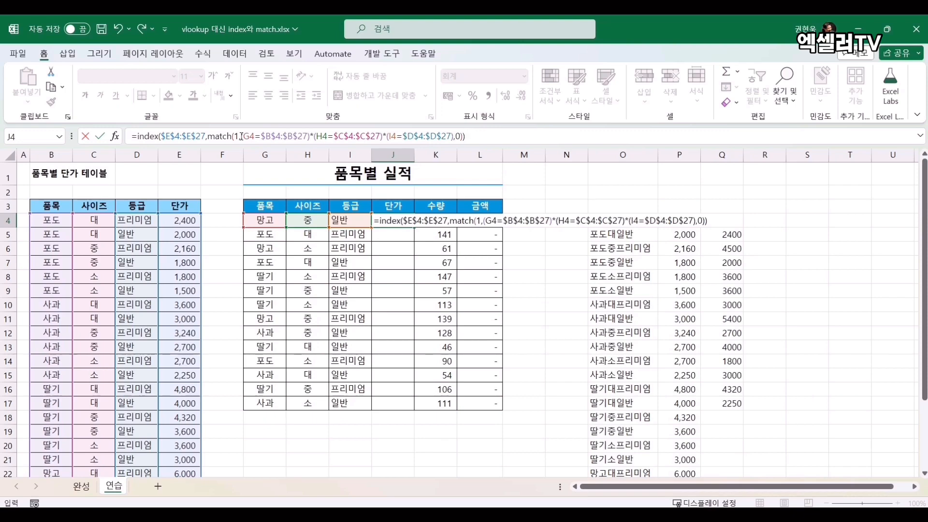
Select the three multiplied conditions in the MATCH lookup array of J4's formula and examine the matching rows of the price table.
{"action": "left_click", "coordinate": [241, 137]}
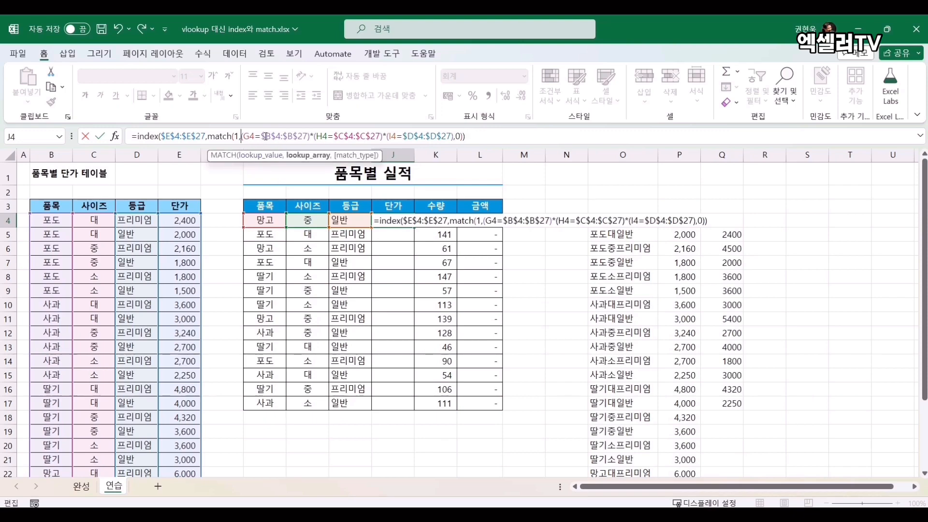
{"action": "left_click", "coordinate": [453, 136], "text": "shift"}
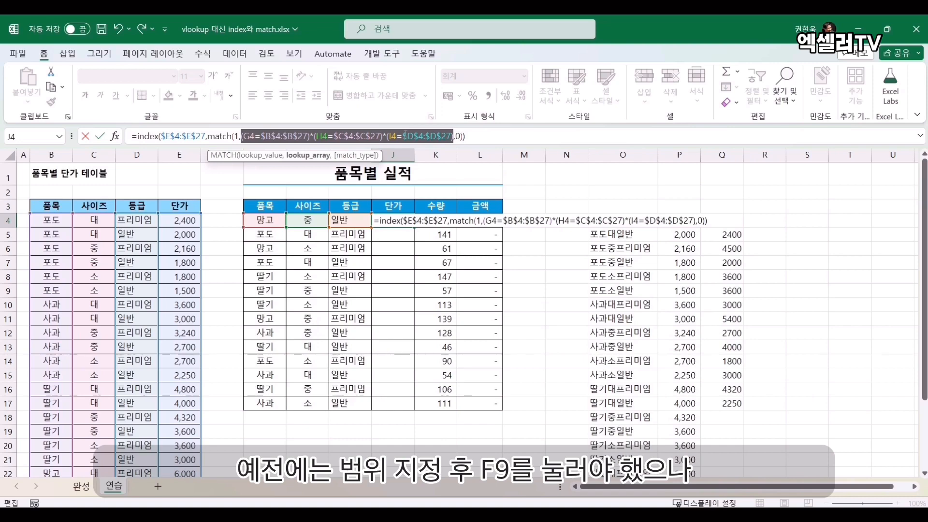
{"action": "mouse_move", "coordinate": [346, 136]}
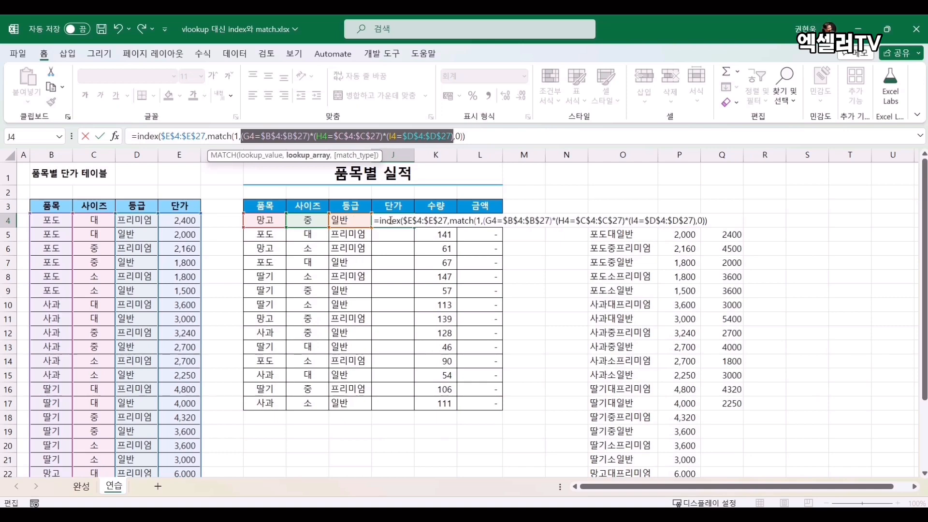
{"action": "scroll", "coordinate": [126, 283], "scroll_direction": "down", "scroll_amount": 4}
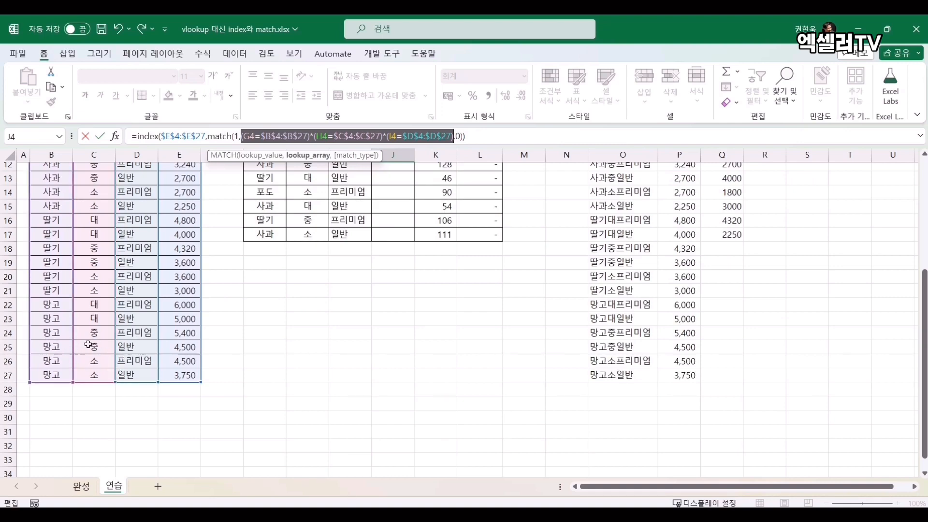
{"action": "scroll", "coordinate": [238, 312], "scroll_direction": "up", "scroll_amount": 4}
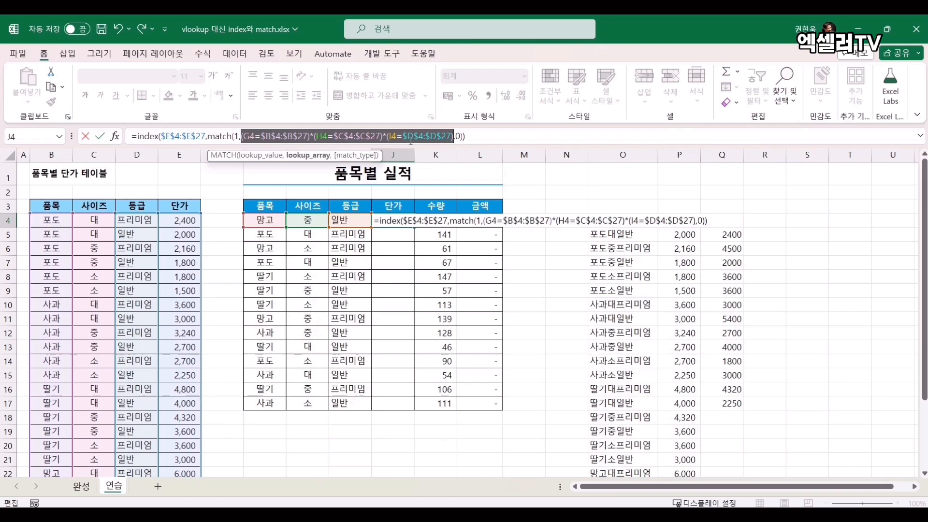
Enter the J4 INDEX and MATCH formula as an array formula and fill it down the unit price column to J17.
{"action": "left_click", "coordinate": [510, 135]}
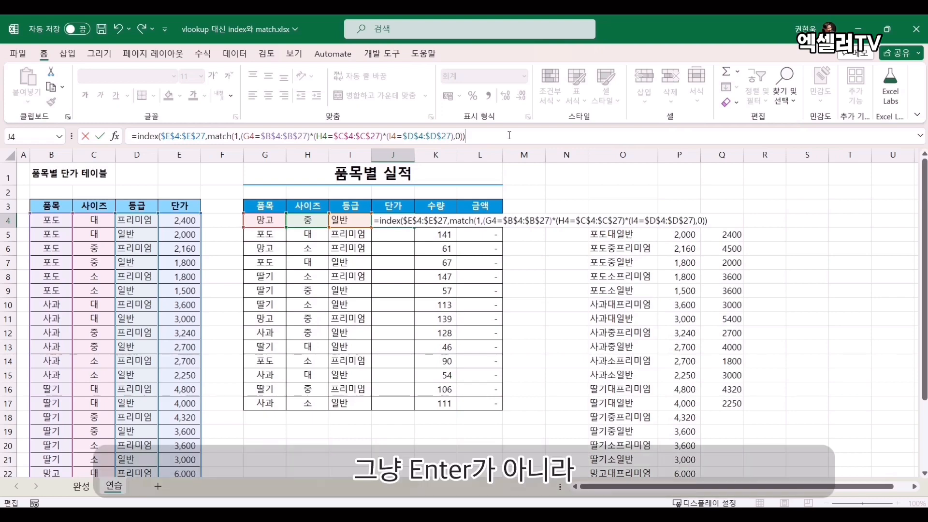
{"action": "key", "text": "ctrl+shift+Return"}
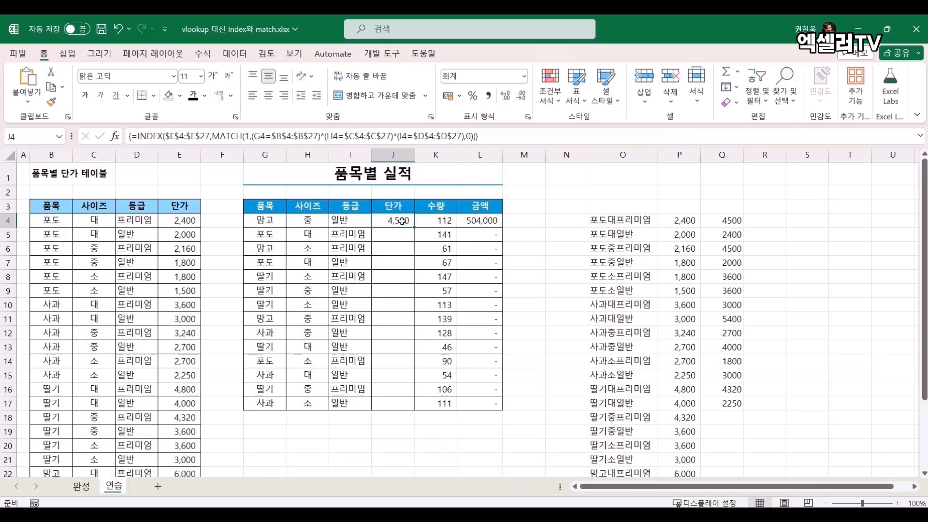
{"action": "double_click", "coordinate": [414, 227]}
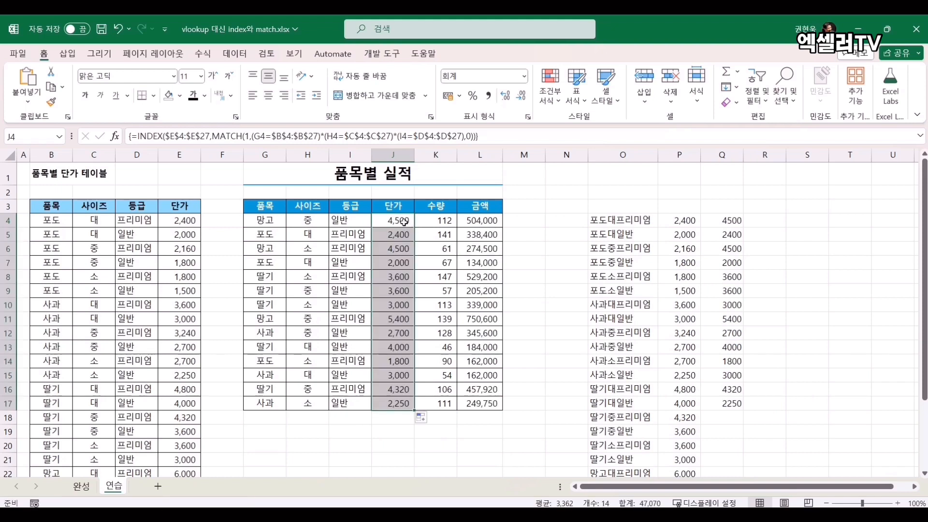
Check the amount formula in L4 and compare the unit prices in J4, J5 and J17 with the VLOOKUP results in column Q.
{"action": "left_click", "coordinate": [472, 221]}
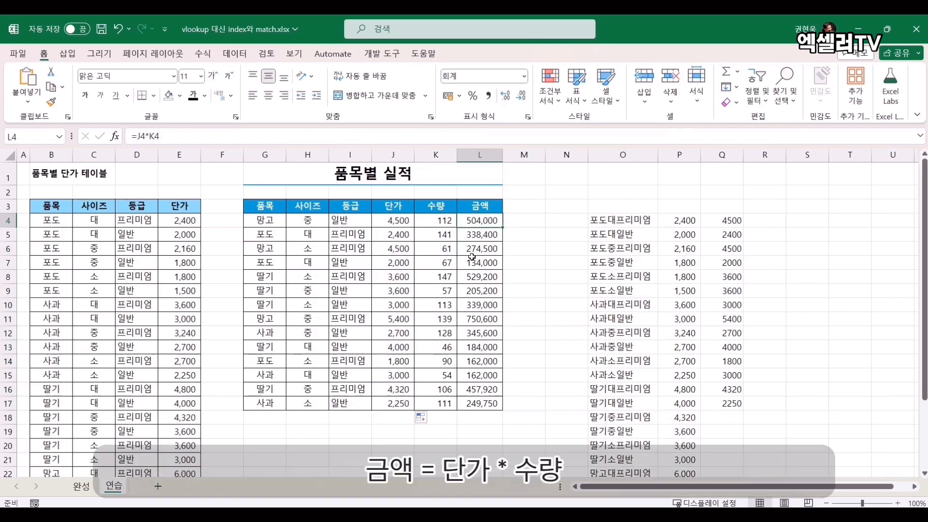
{"action": "left_click", "coordinate": [385, 221]}
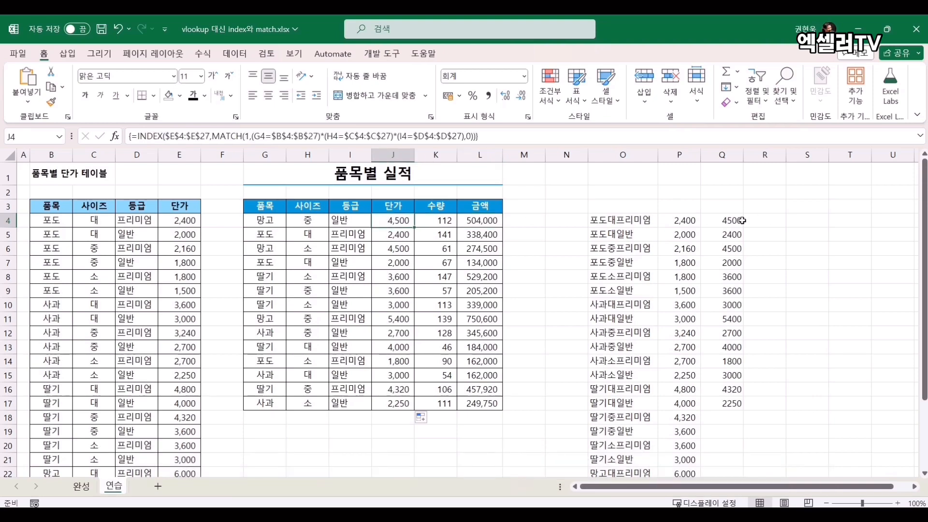
{"action": "left_click", "coordinate": [405, 232]}
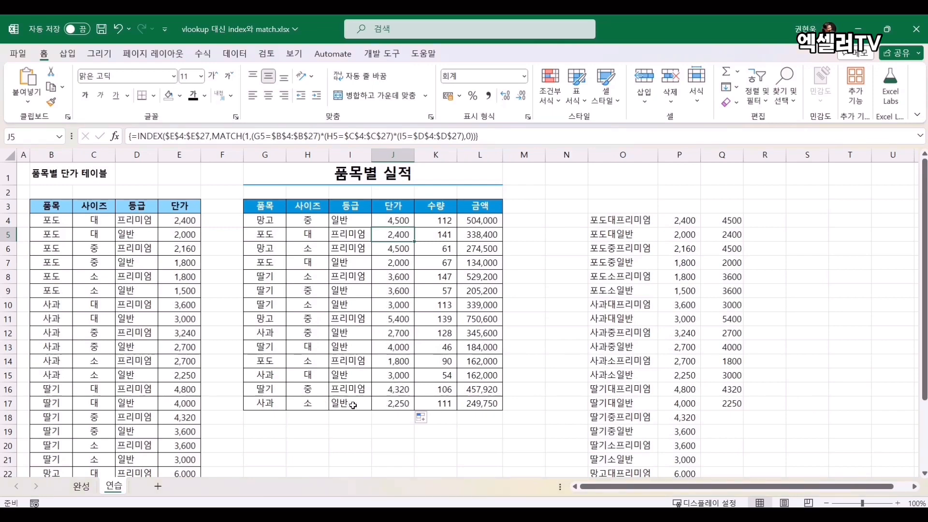
{"action": "left_click", "coordinate": [397, 405]}
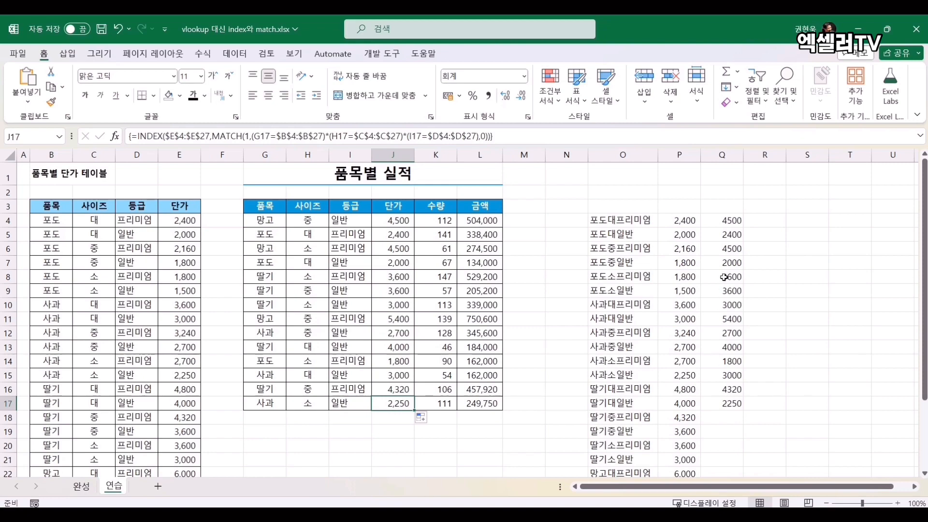